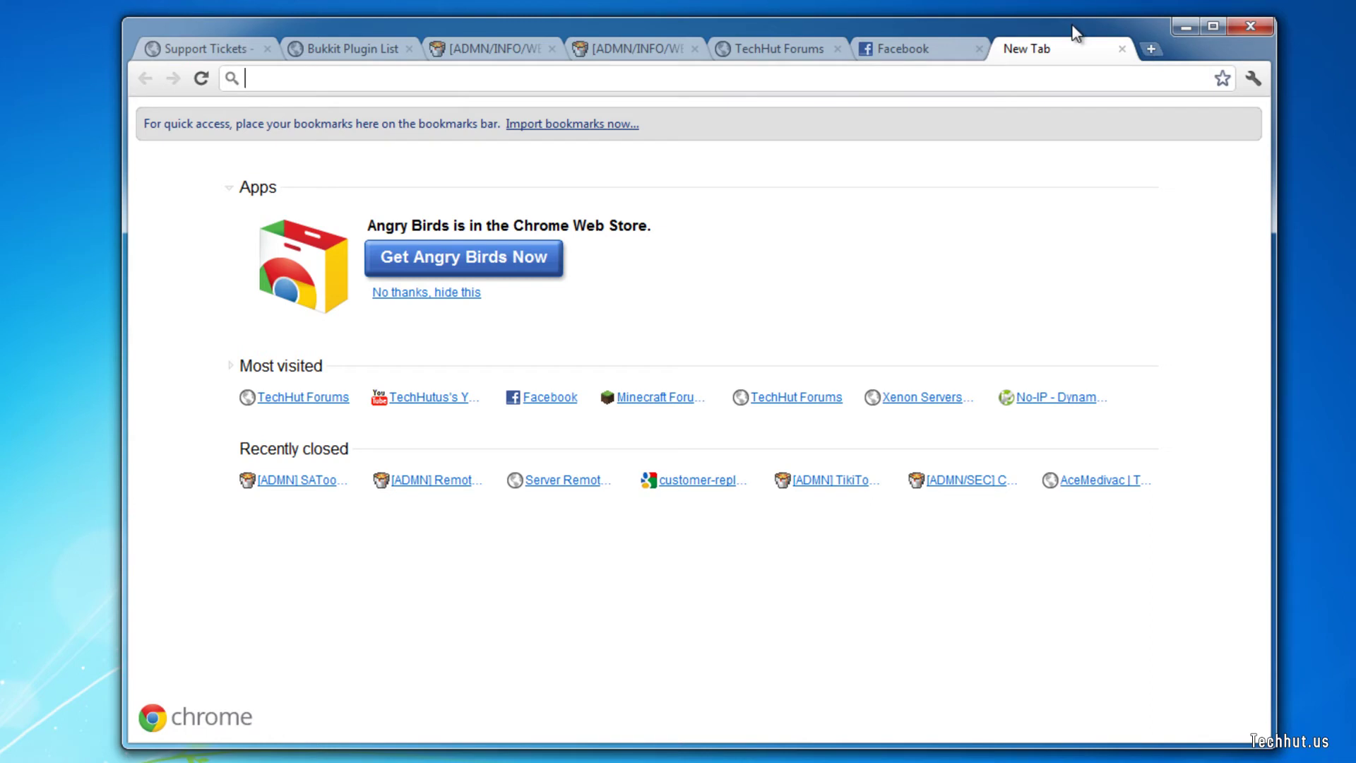
{"action": "type", "text": "mi"}
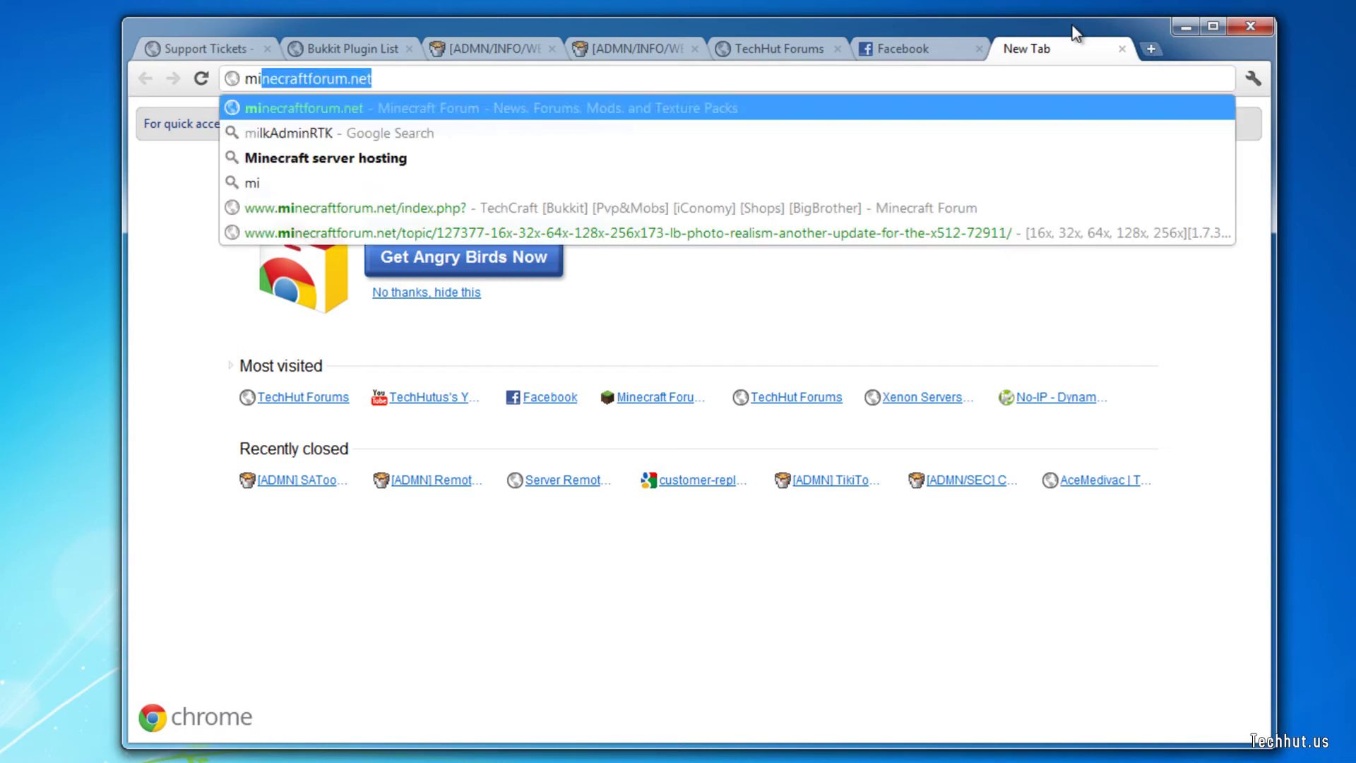
{"action": "type", "text": "c"}
Search Google for 'microsoft security essentials' using the omnibox suggestion.
{"action": "key", "text": "Down"}
{"action": "key", "text": "Down"}
{"action": "key", "text": "Down"}
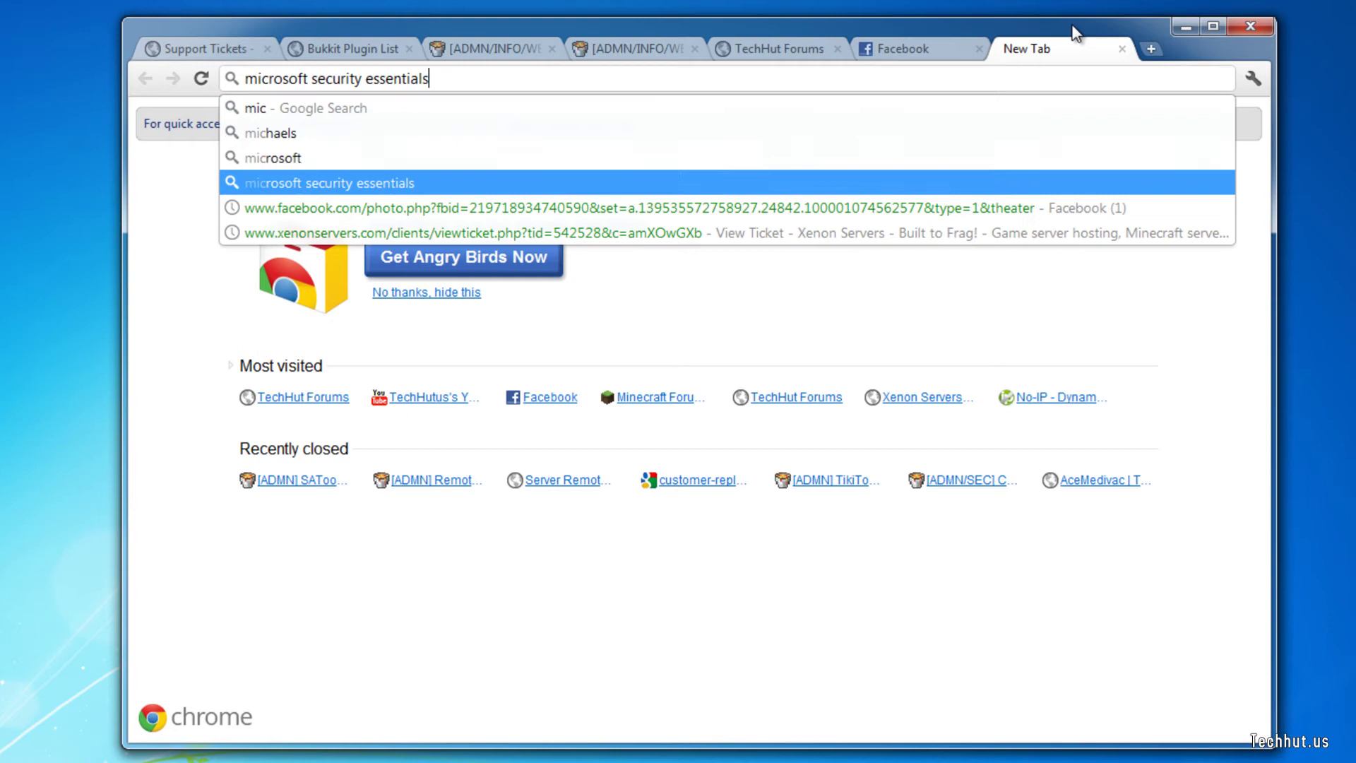
{"action": "key", "text": "Return"}
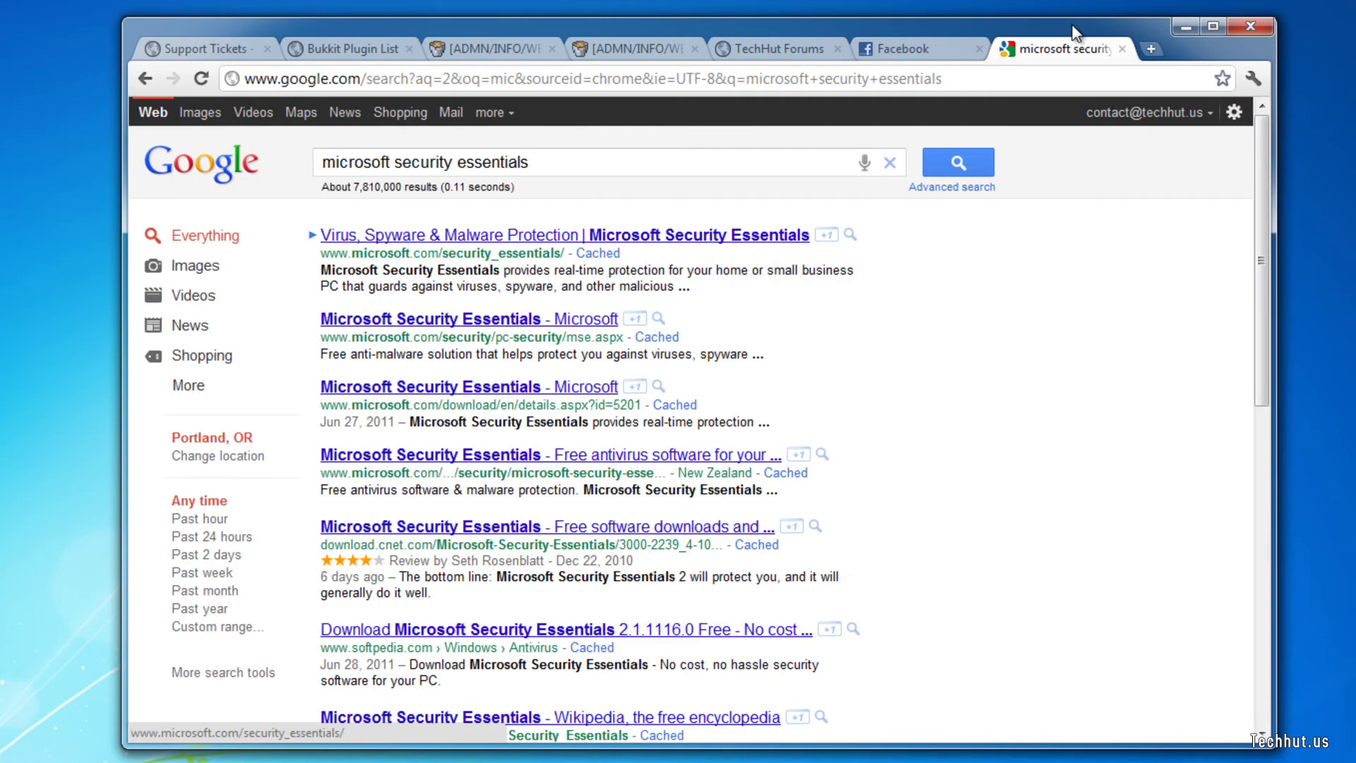
Open the official 'Virus, Spyware & Malware Protection | Microsoft Security Essentials' result.
{"action": "left_click", "coordinate": [643, 237]}
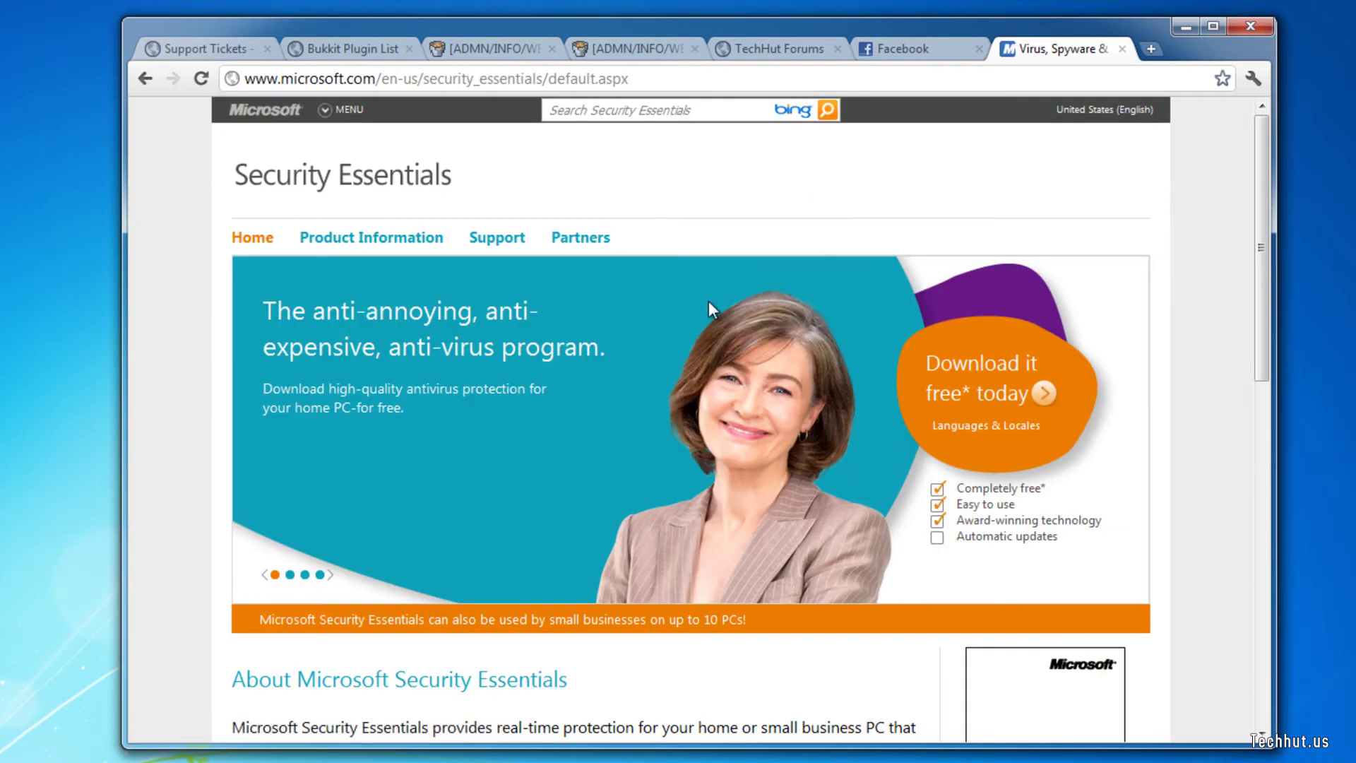
{"action": "scroll", "coordinate": [705, 186], "scroll_direction": "down", "scroll_amount": 1}
{"action": "scroll", "coordinate": [705, 185], "scroll_direction": "down", "scroll_amount": 4}
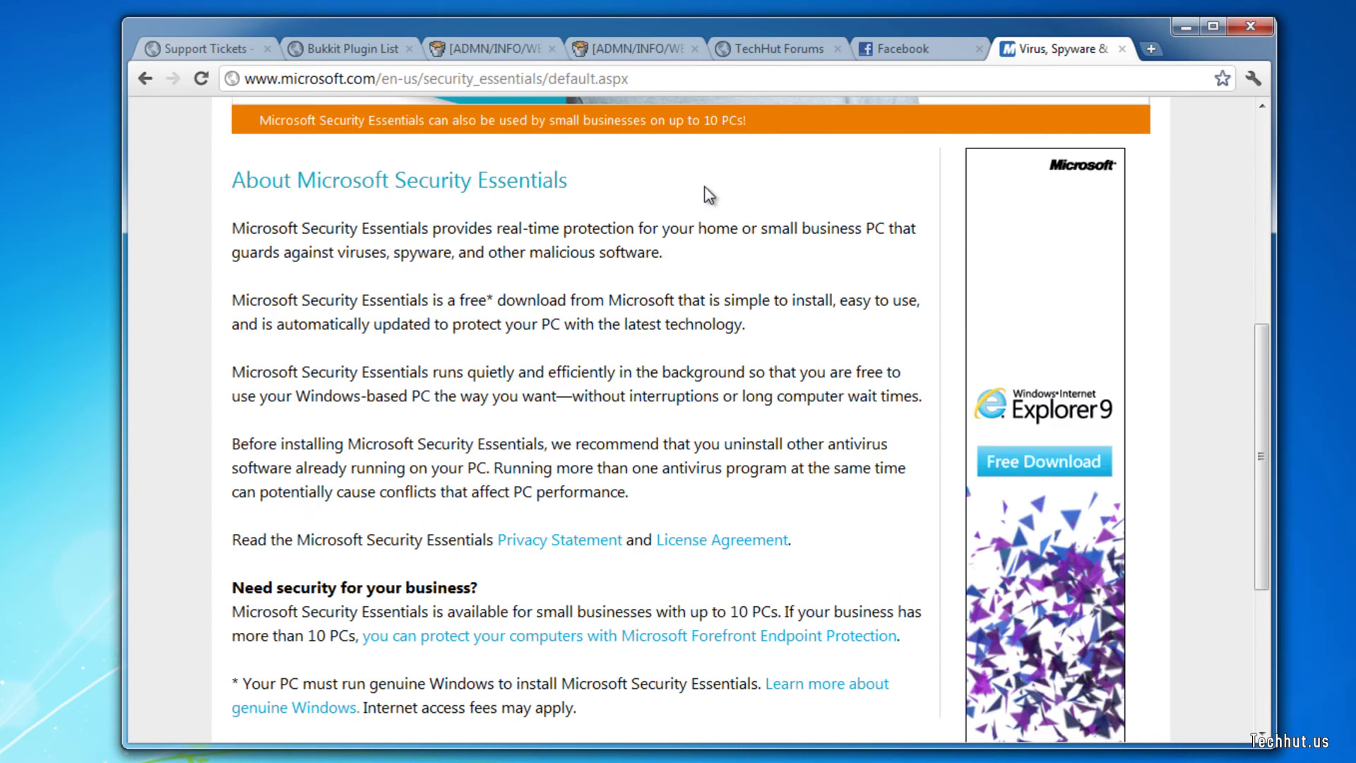
{"action": "scroll", "coordinate": [705, 191], "scroll_direction": "down", "scroll_amount": 2}
{"action": "scroll", "coordinate": [705, 192], "scroll_direction": "down", "scroll_amount": 1}
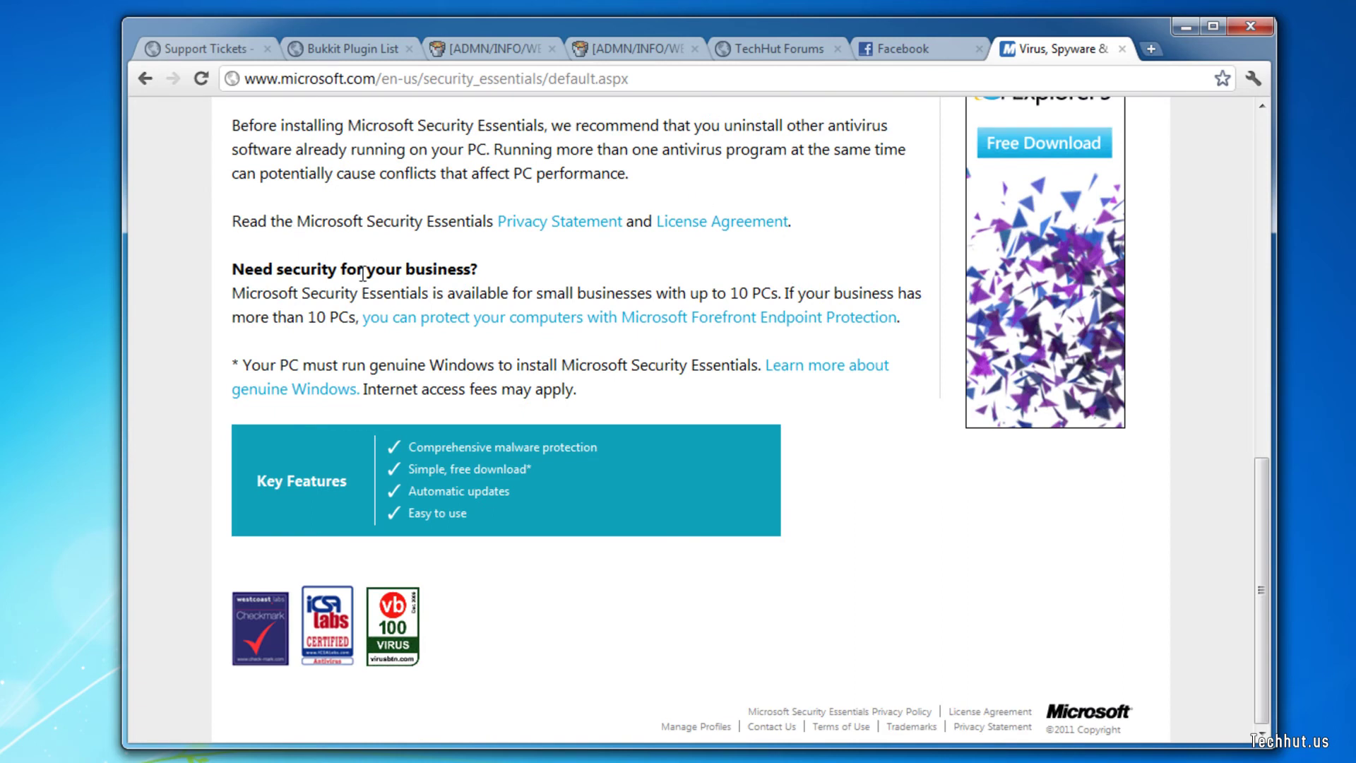
{"action": "scroll", "coordinate": [711, 287], "scroll_direction": "up", "scroll_amount": 2}
{"action": "scroll", "coordinate": [717, 286], "scroll_direction": "up", "scroll_amount": 1}
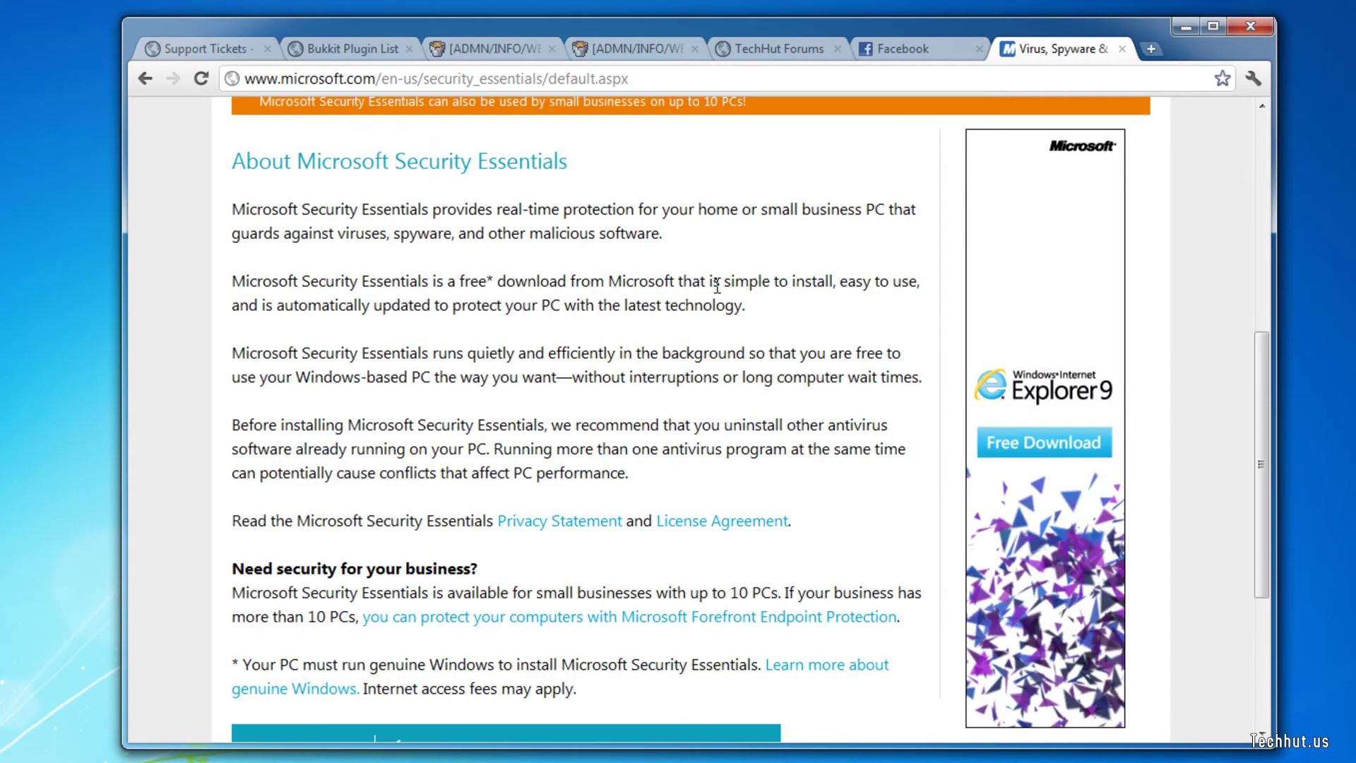
{"action": "scroll", "coordinate": [718, 286], "scroll_direction": "up", "scroll_amount": 2}
{"action": "scroll", "coordinate": [718, 287], "scroll_direction": "up", "scroll_amount": 3}
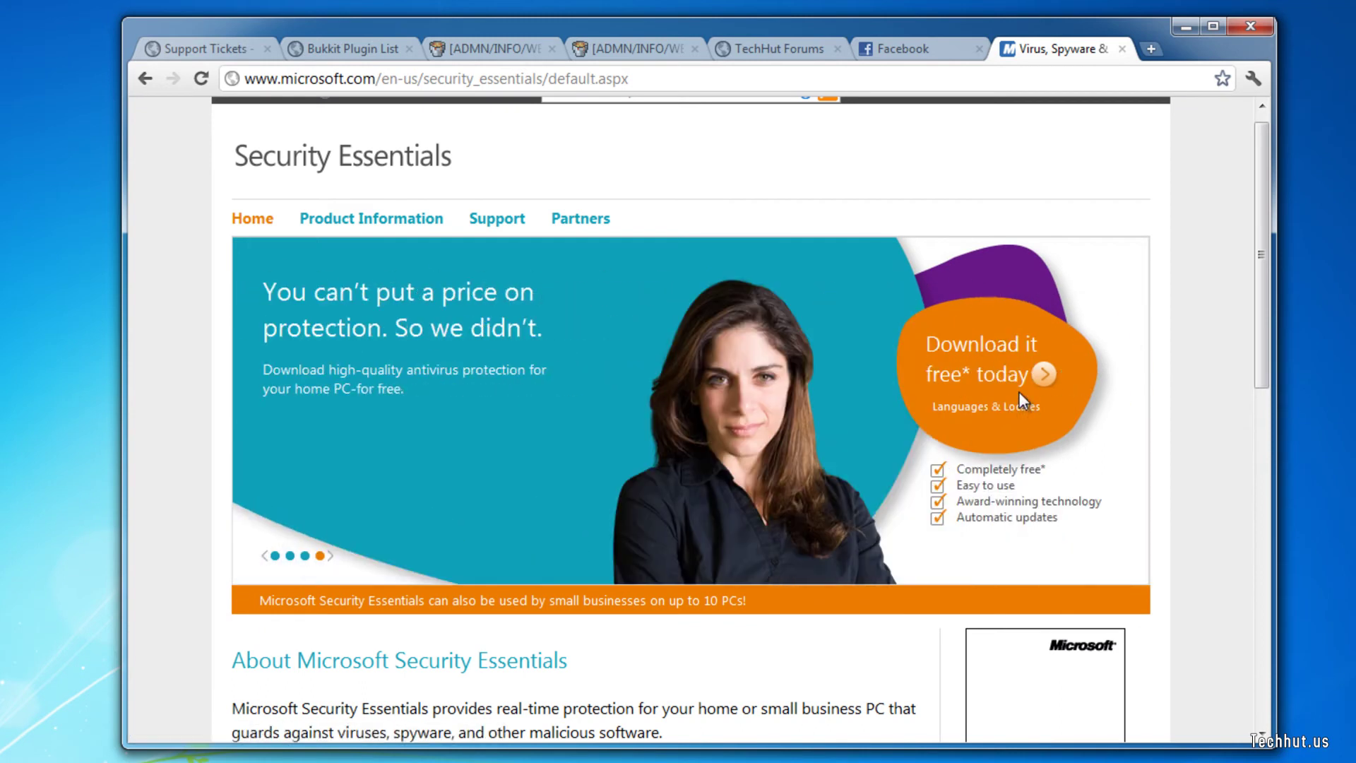
Download the Windows Vista/Windows 7 64-bit mseinstall.exe and launch it.
{"action": "left_click", "coordinate": [977, 374]}
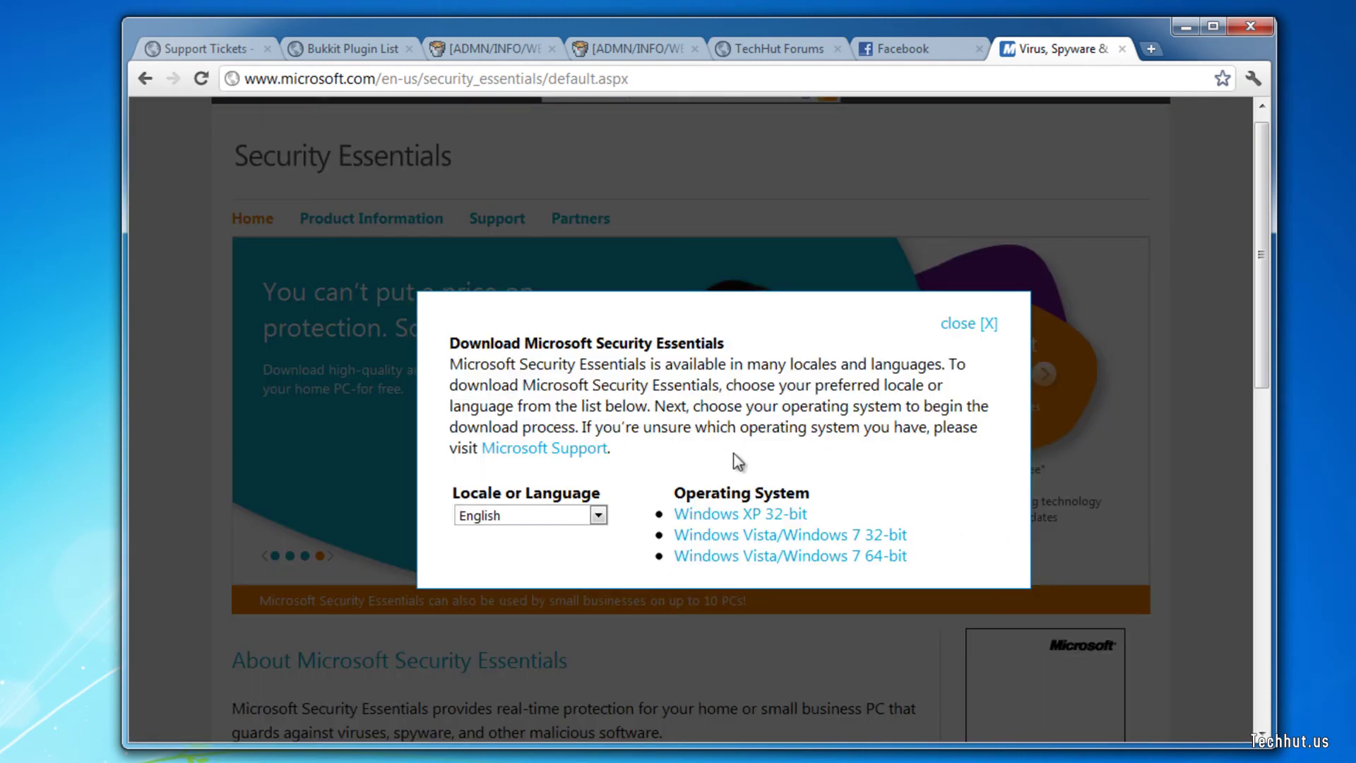
{"action": "left_click", "coordinate": [786, 565]}
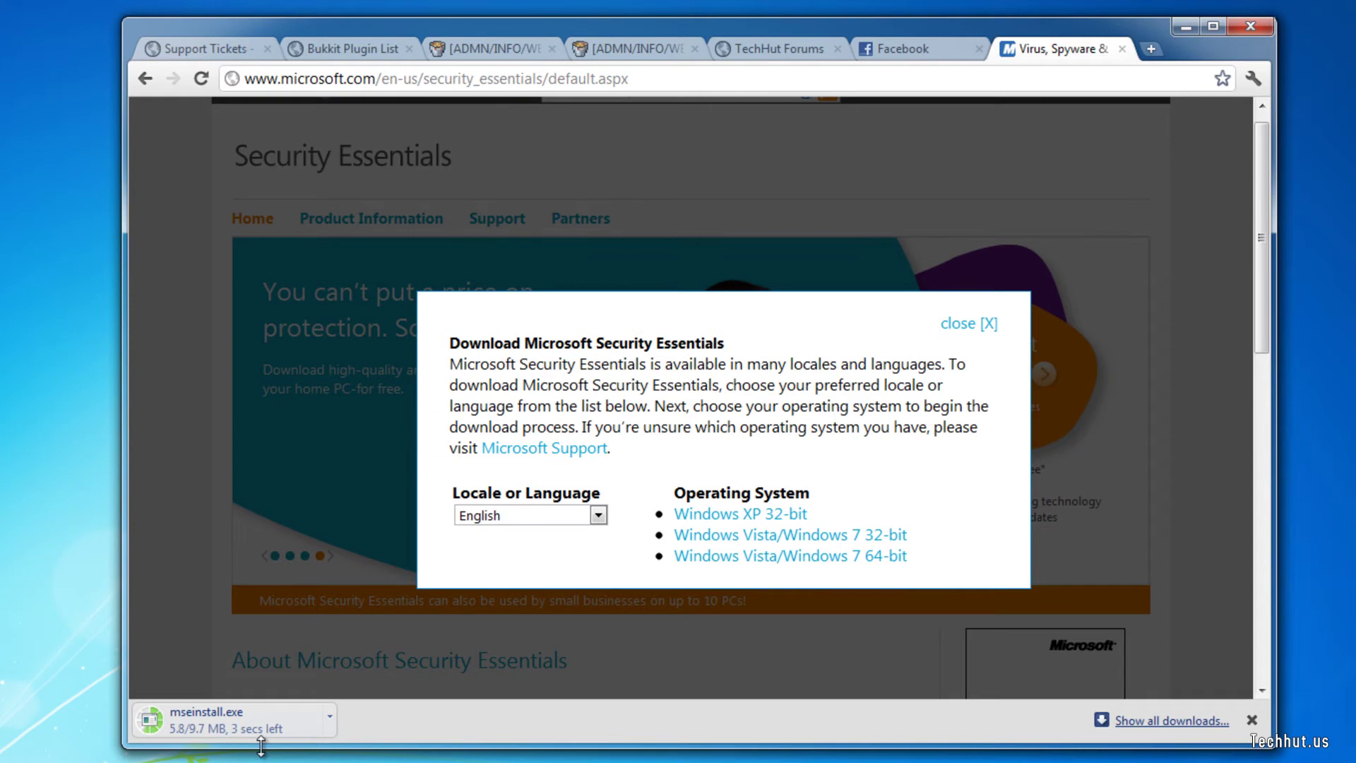
{"action": "left_click", "coordinate": [972, 324]}
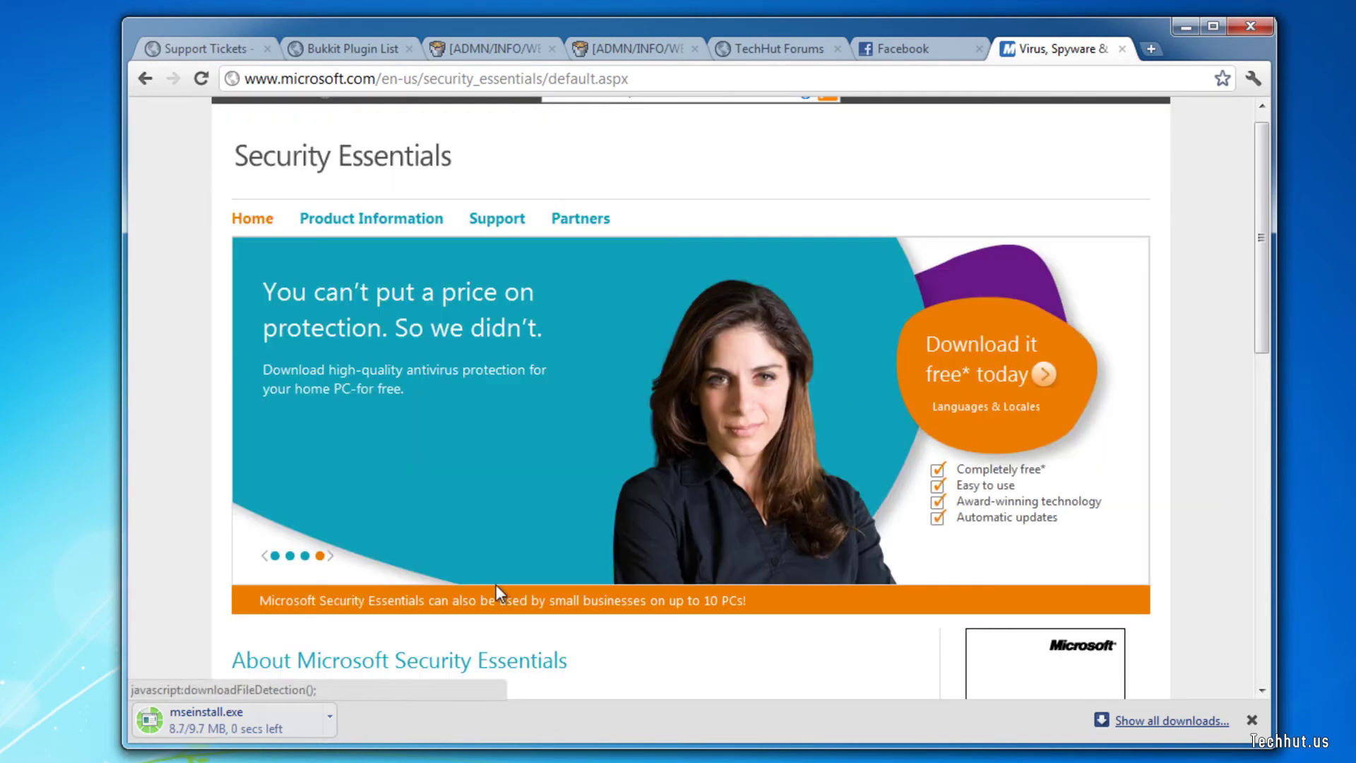
{"action": "left_click", "coordinate": [206, 721]}
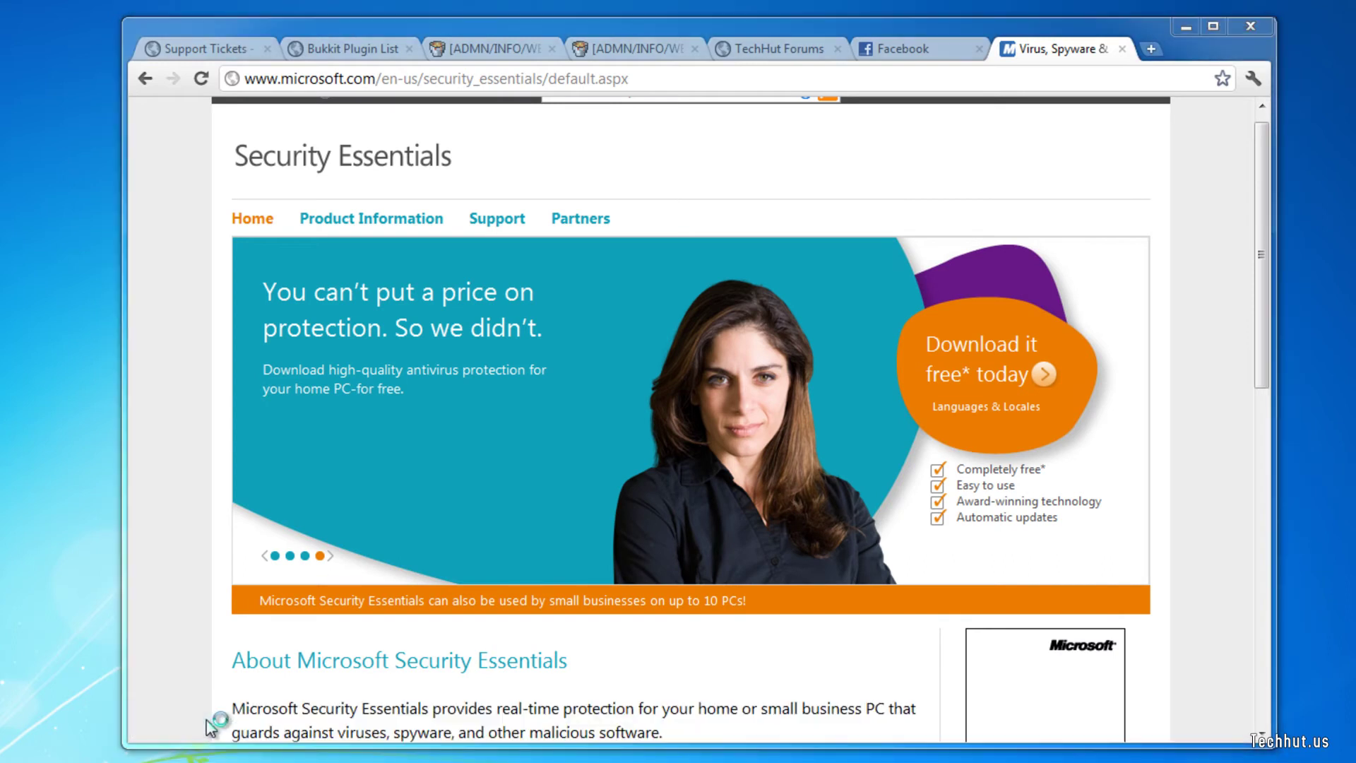
Accept the license terms and decline the Customer Experience Improvement Program.
{"action": "left_click", "coordinate": [1185, 24]}
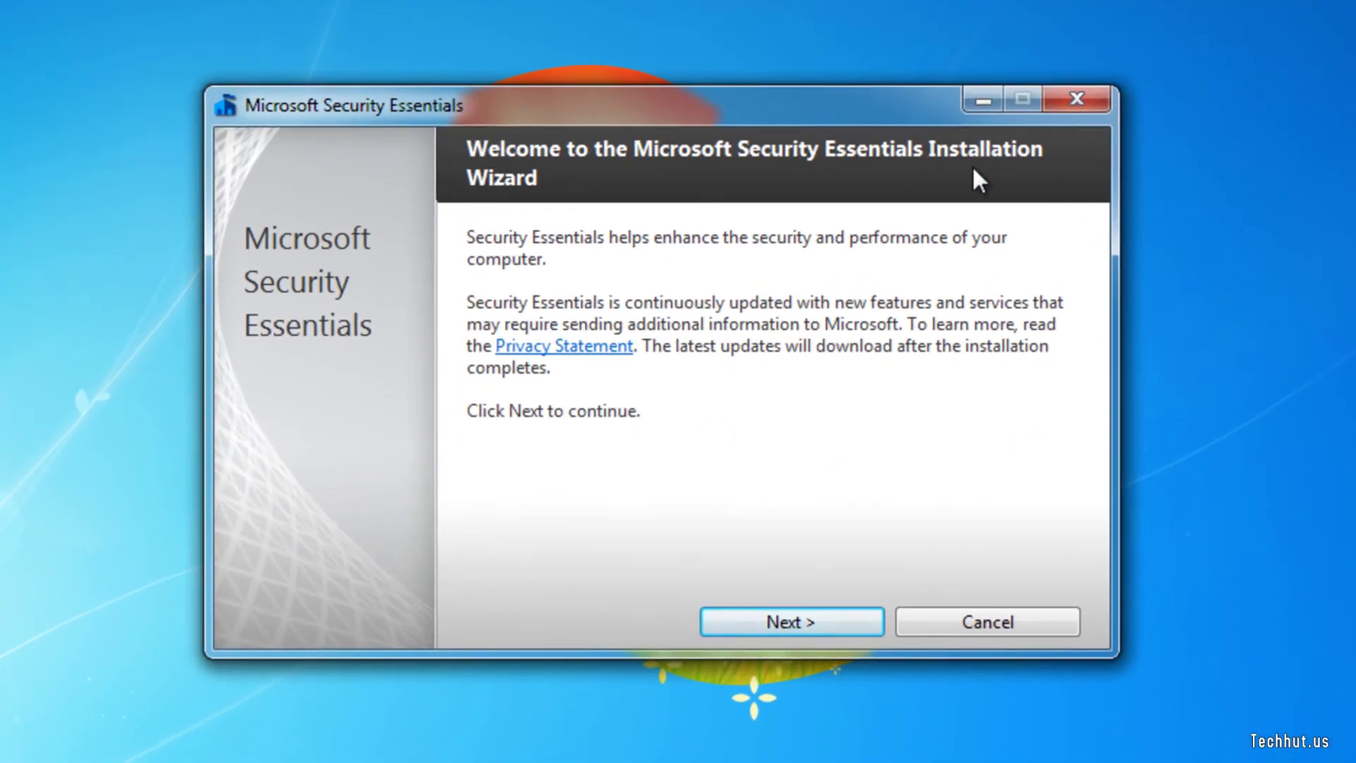
{"action": "left_click", "coordinate": [810, 619]}
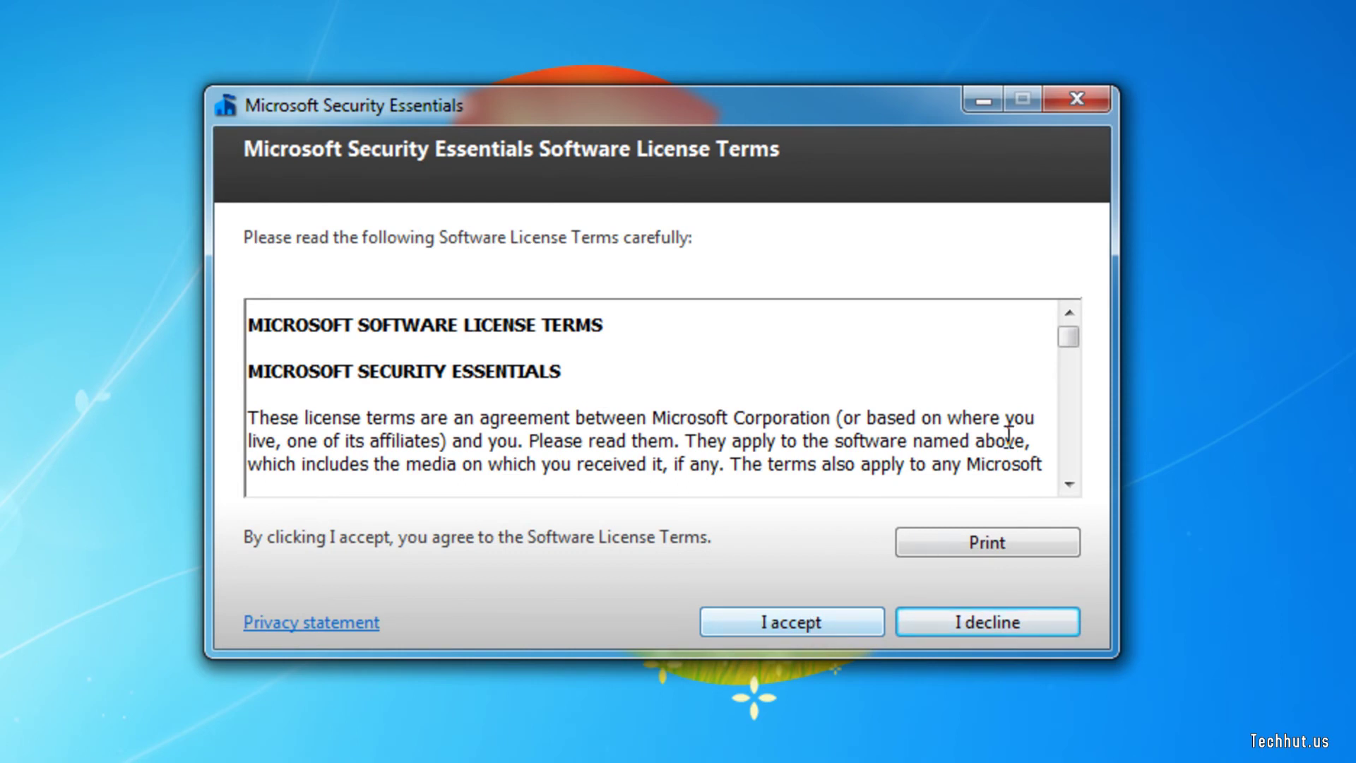
{"action": "left_click_drag", "start_coordinate": [1070, 336], "coordinate": [1067, 504]}
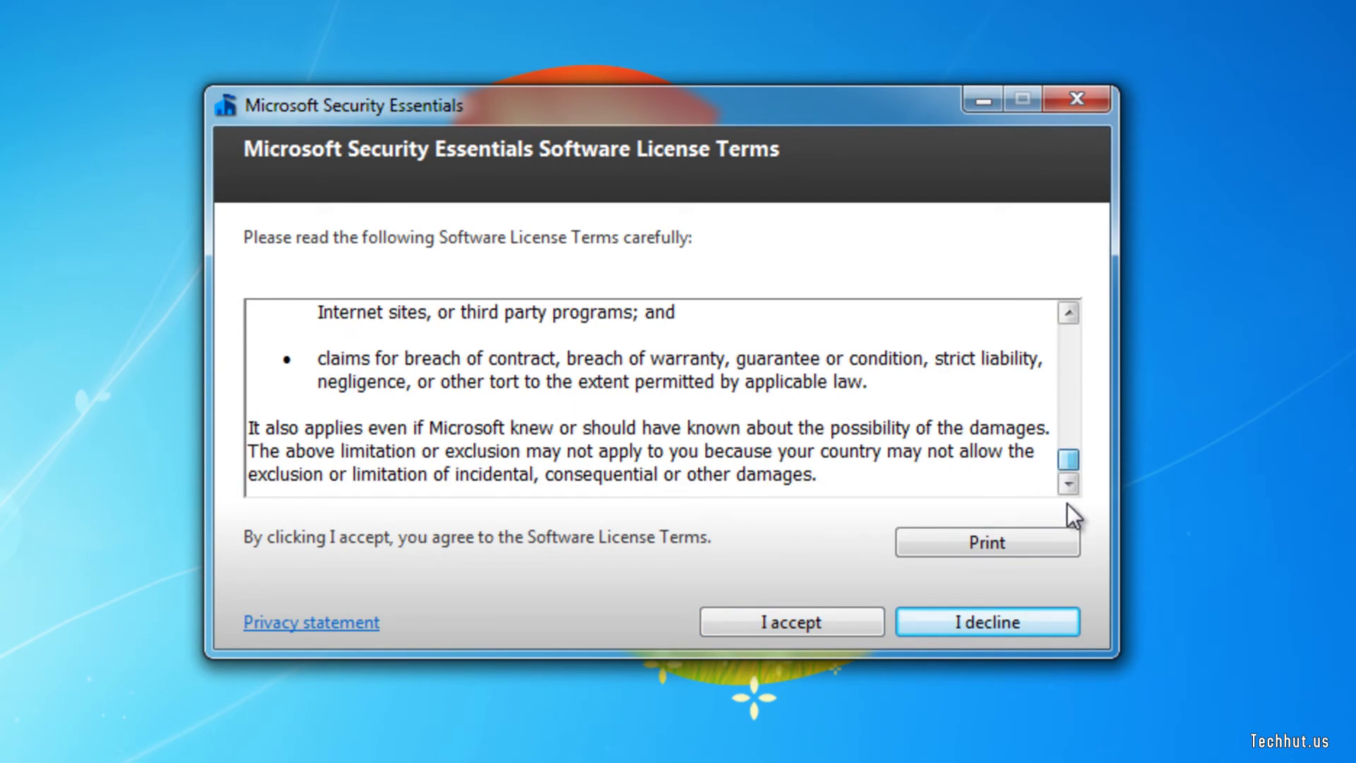
{"action": "left_click", "coordinate": [780, 630]}
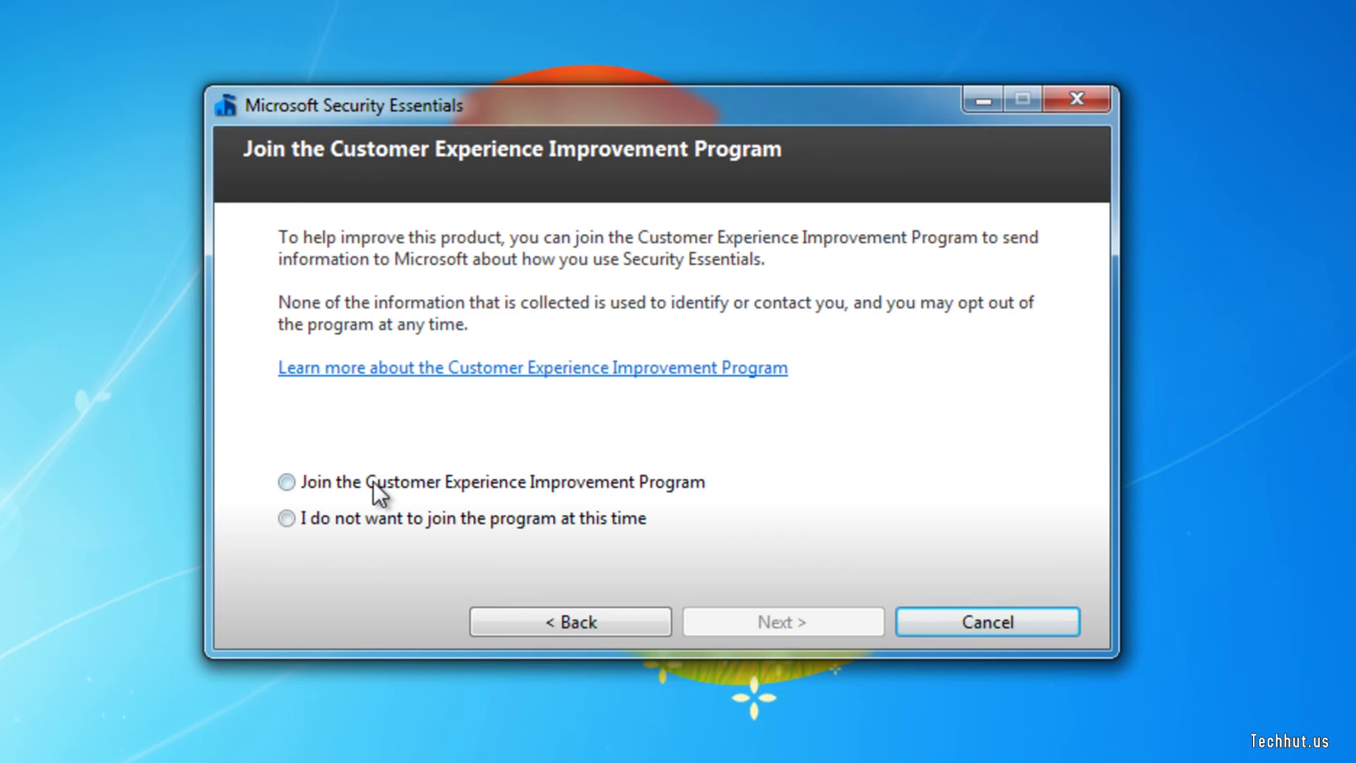
{"action": "left_click", "coordinate": [337, 518]}
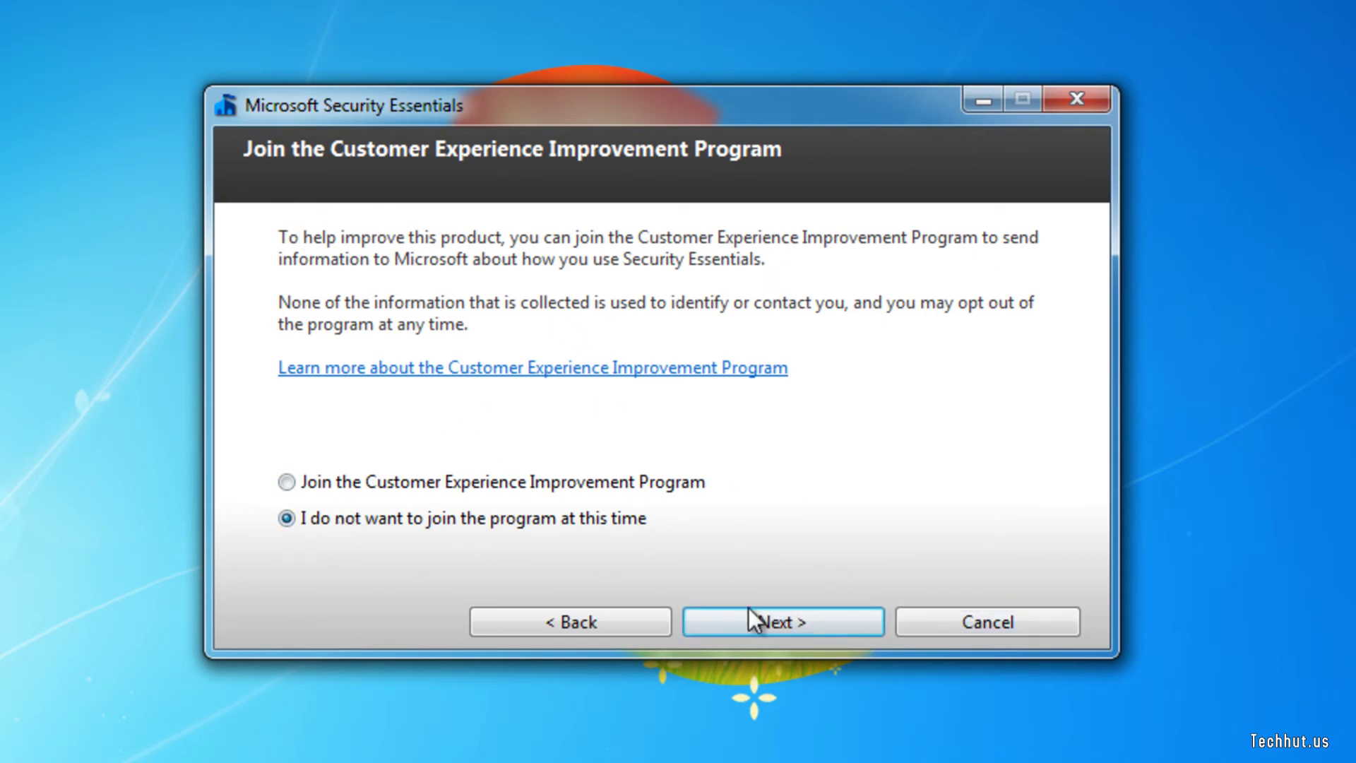
Keep Windows Firewall enabled and begin the installation.
{"action": "left_click", "coordinate": [834, 620]}
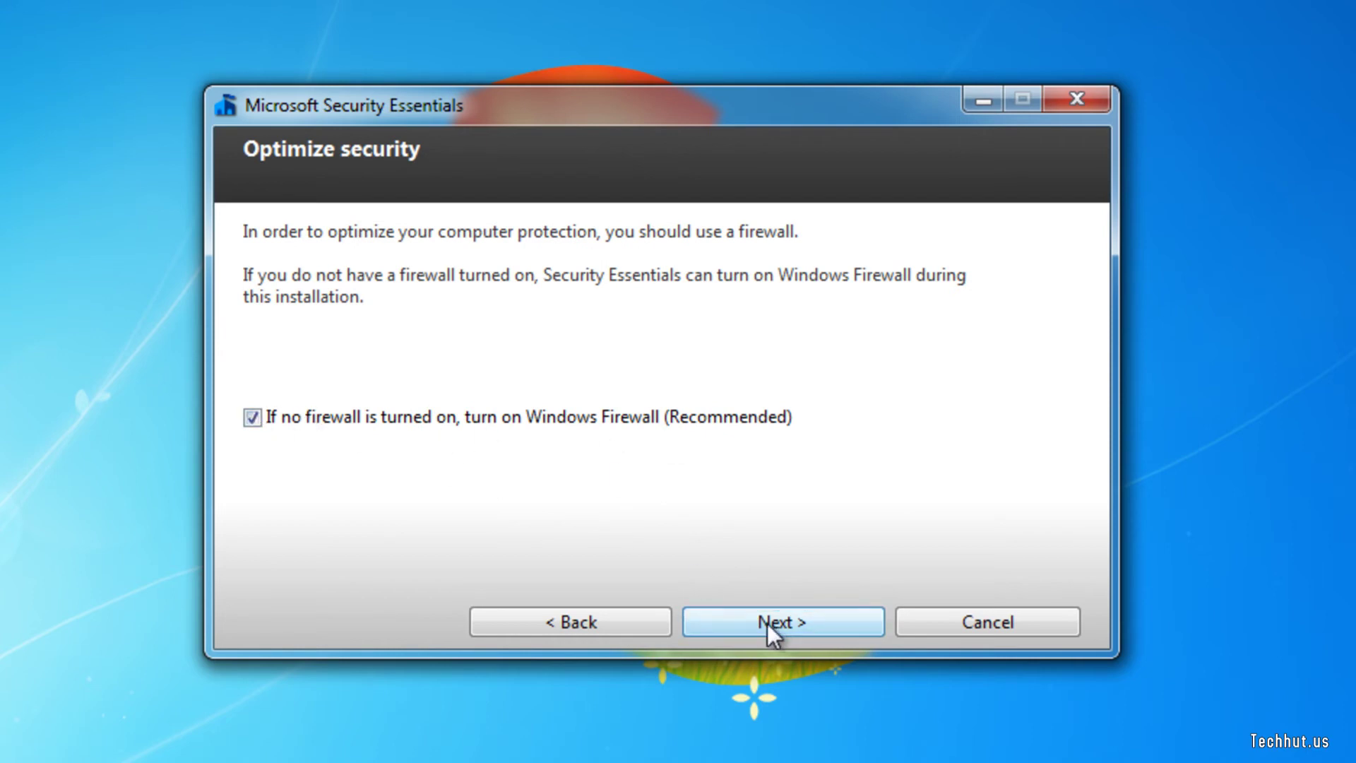
{"action": "left_click", "coordinate": [798, 620]}
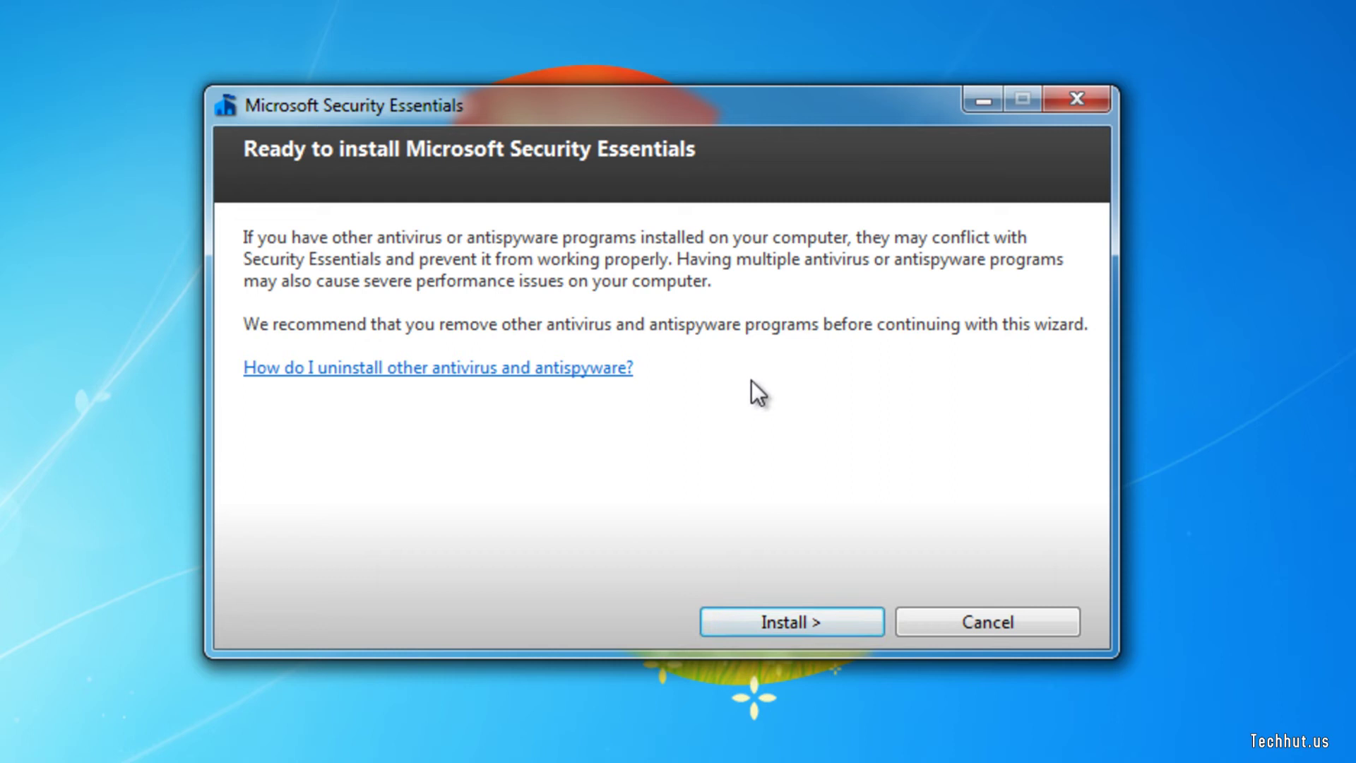
{"action": "left_click", "coordinate": [754, 613]}
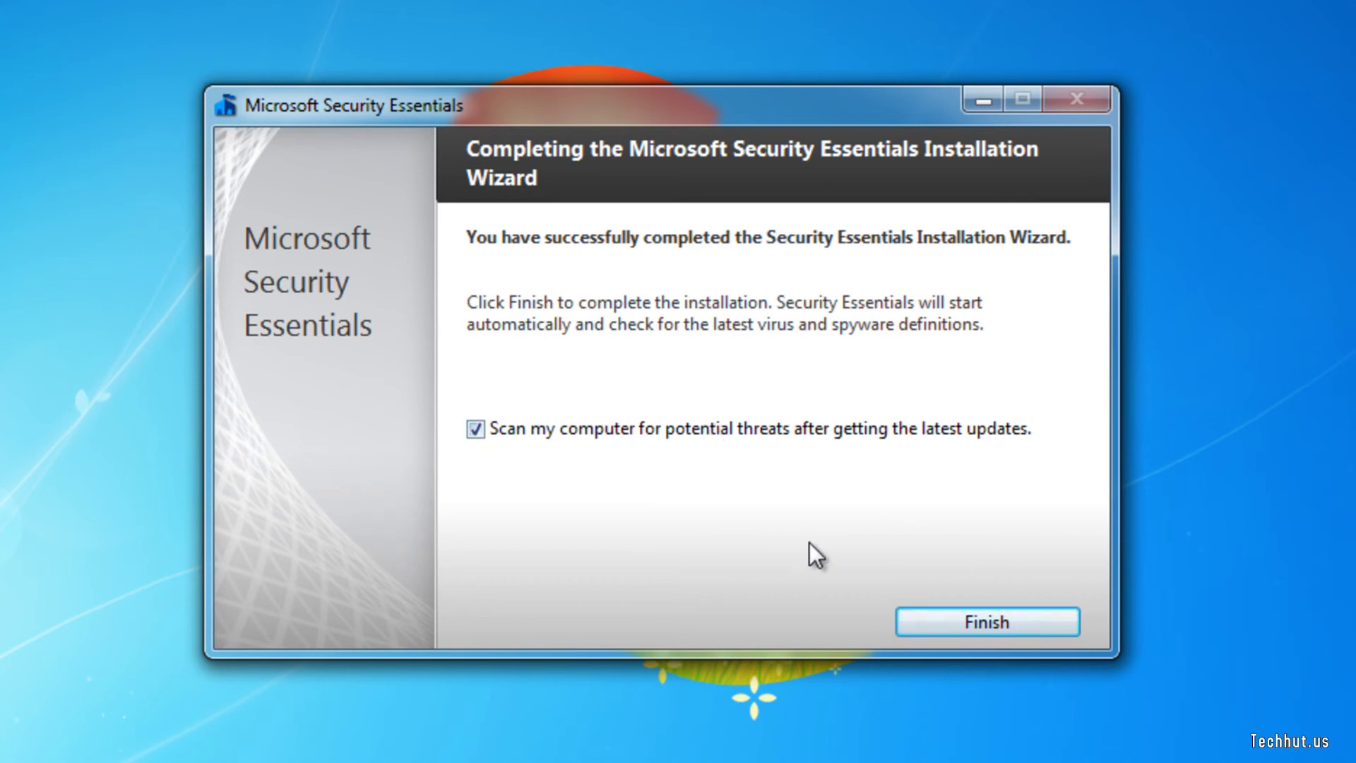
Untick the post-update threat scan option and finish setup.
{"action": "left_click", "coordinate": [485, 431]}
{"action": "left_click", "coordinate": [972, 636]}
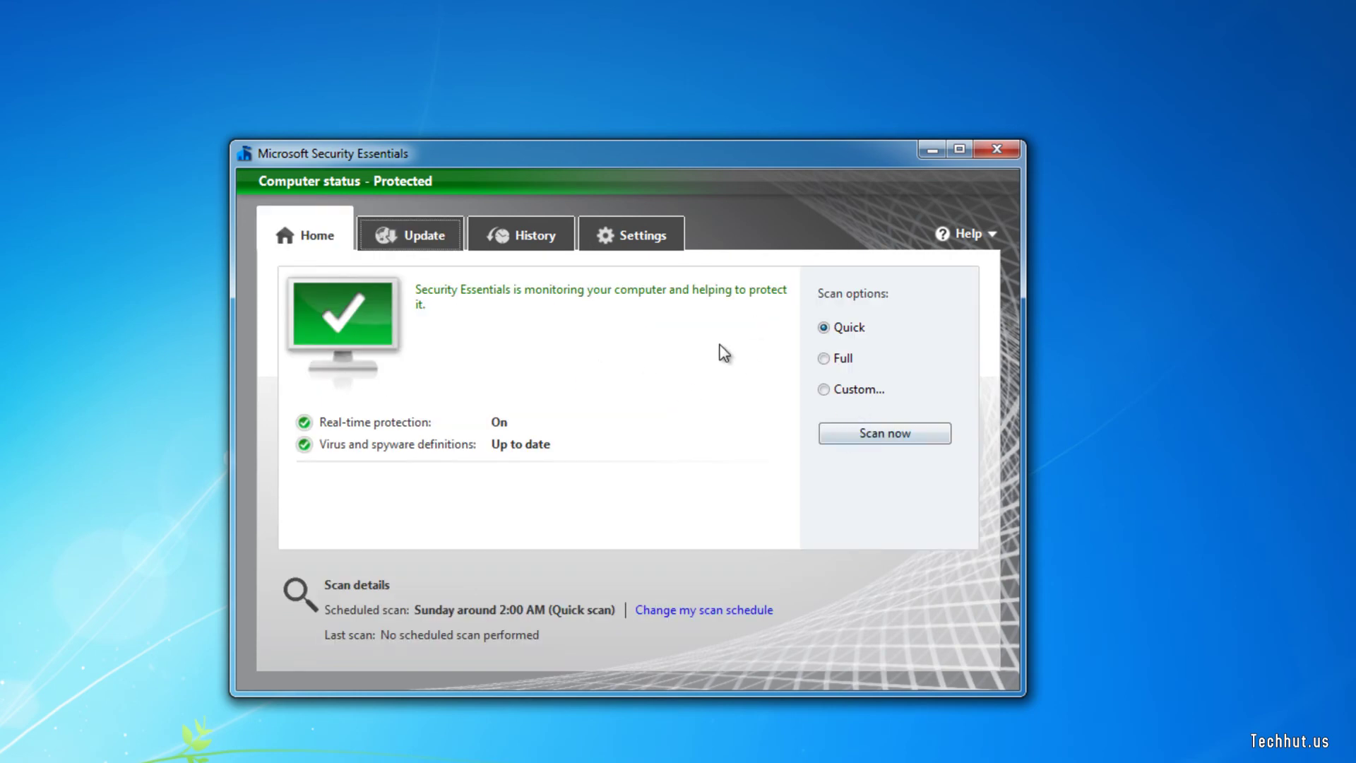
Schedule a quick scan to start around 10:00 PM.
{"action": "left_click", "coordinate": [642, 239]}
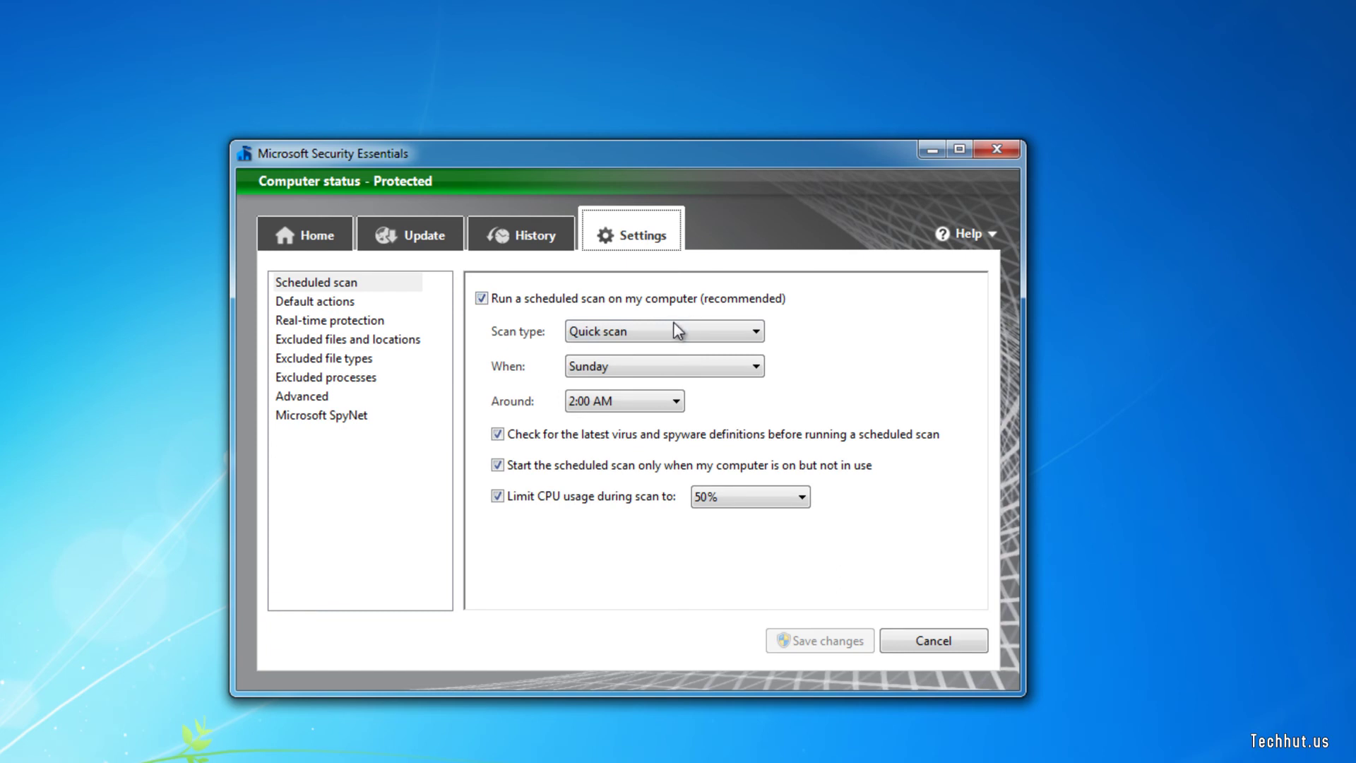
{"action": "left_click", "coordinate": [651, 342]}
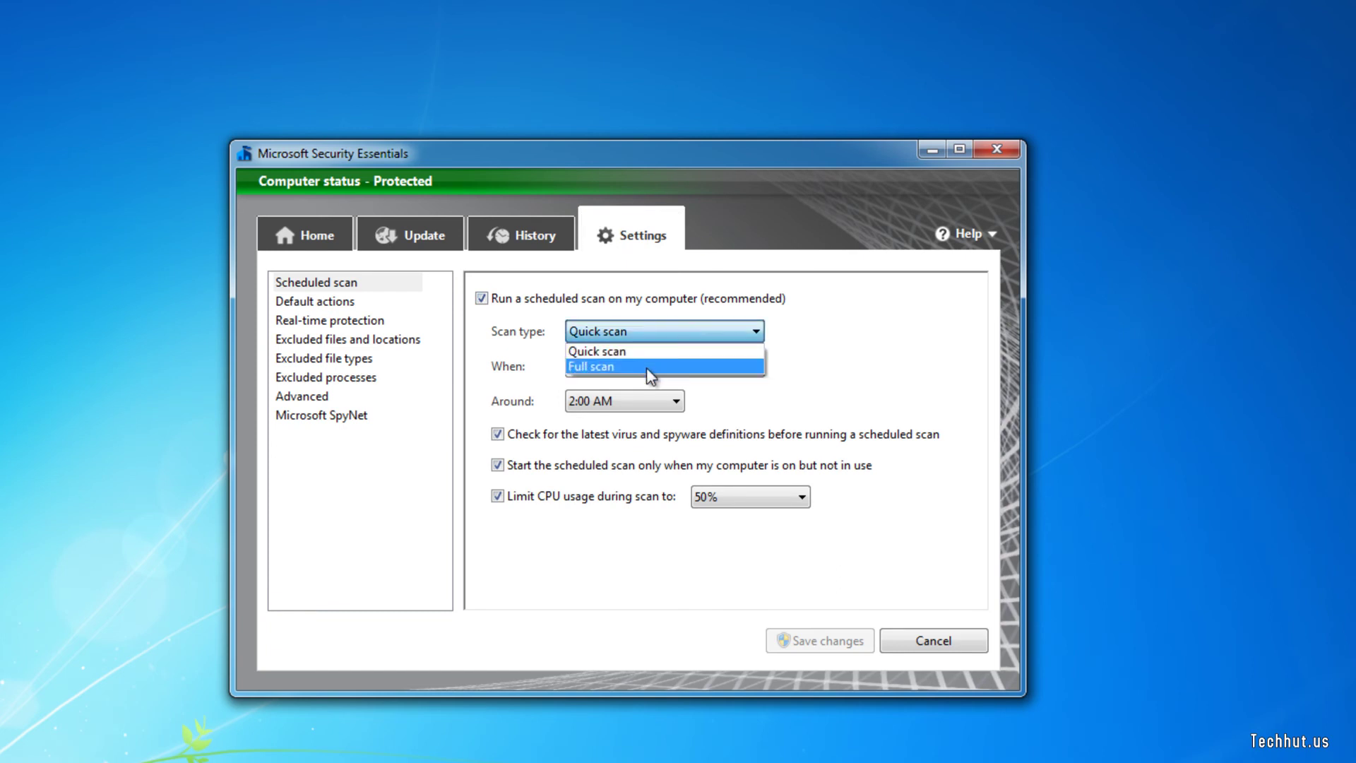
{"action": "left_click", "coordinate": [649, 351]}
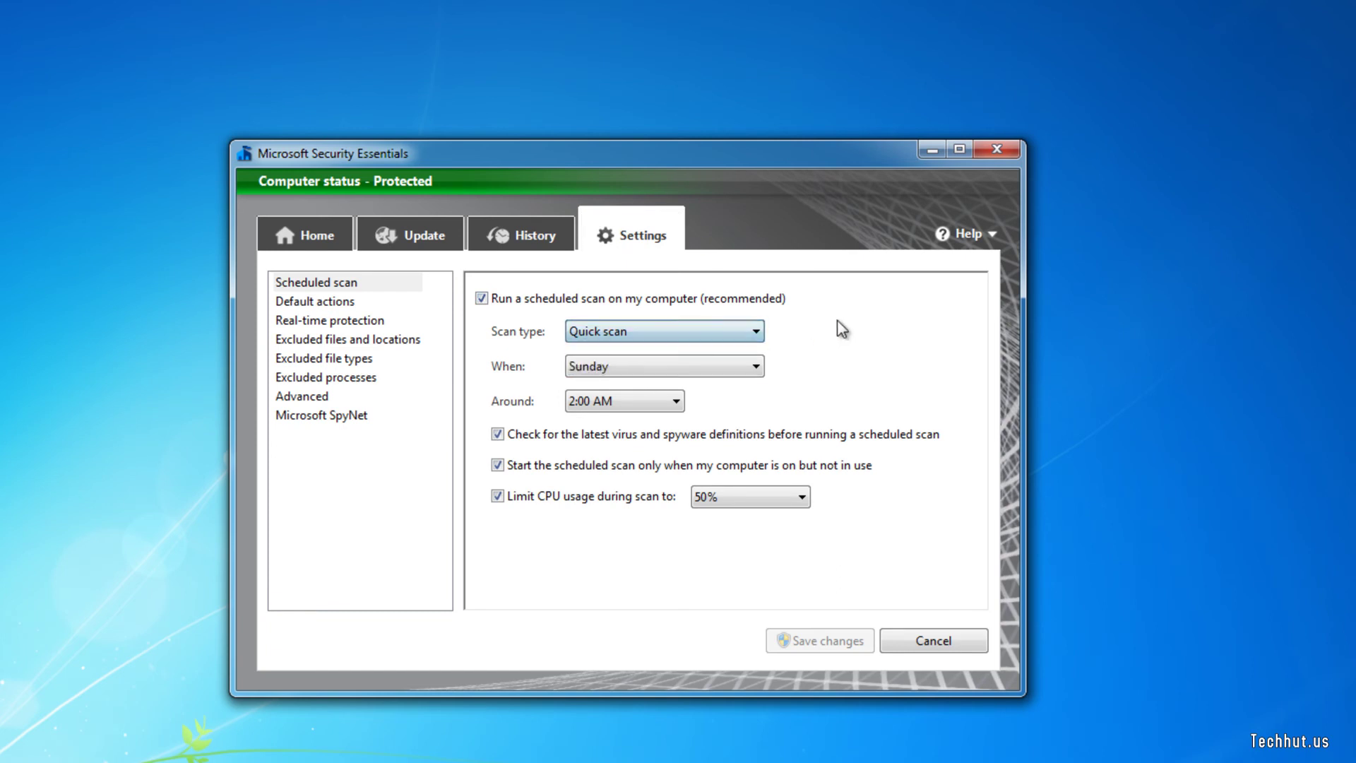
{"action": "left_click", "coordinate": [637, 405]}
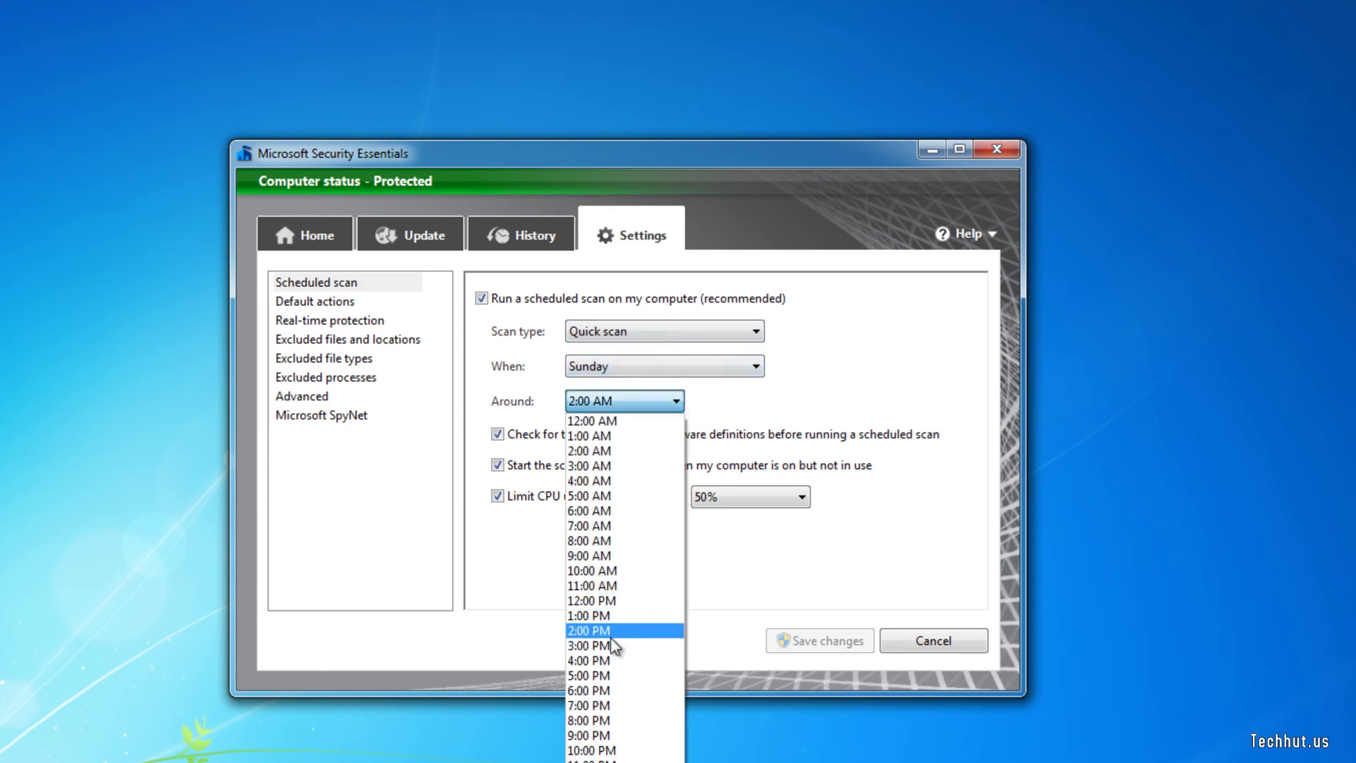
{"action": "left_click", "coordinate": [614, 750]}
Make the scheduled scan daily with CPU use limited to 20%, then view Default actions.
{"action": "left_click", "coordinate": [642, 369]}
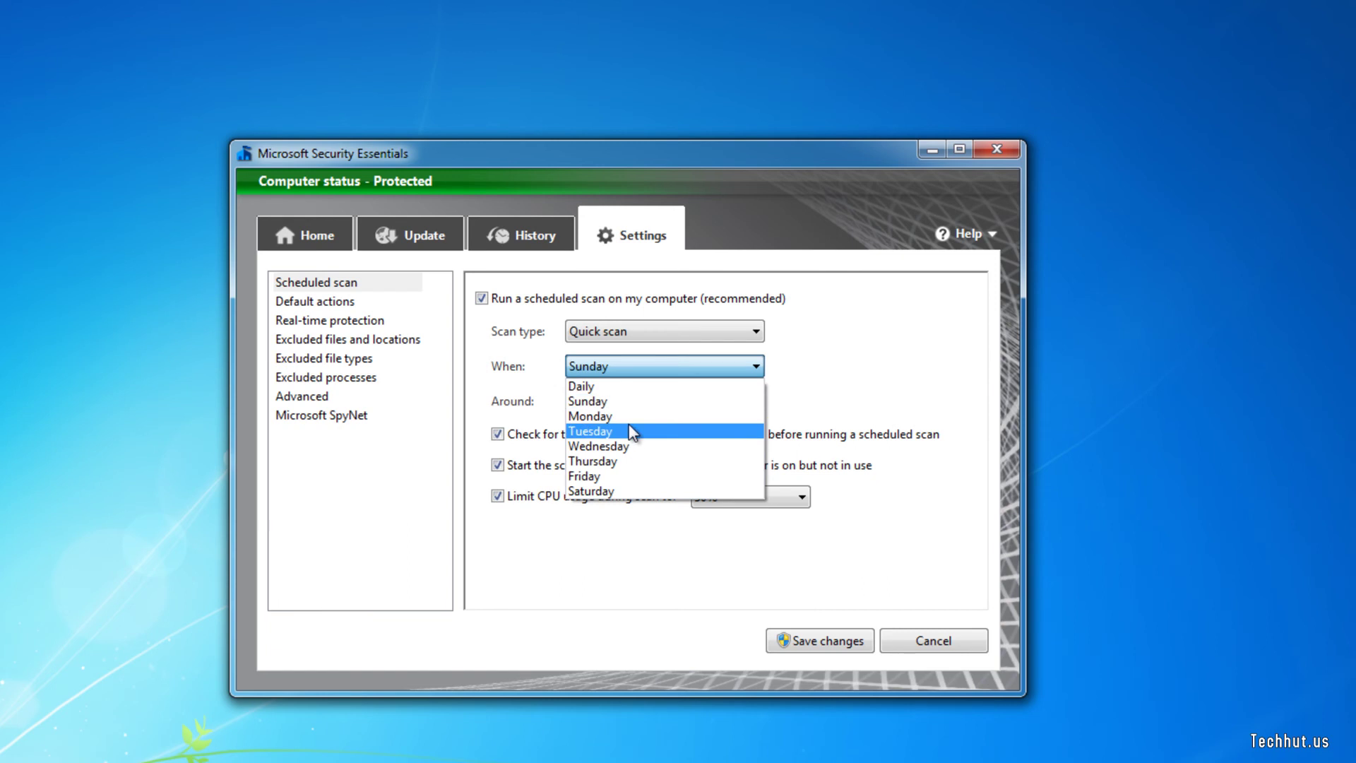
{"action": "left_click", "coordinate": [640, 389]}
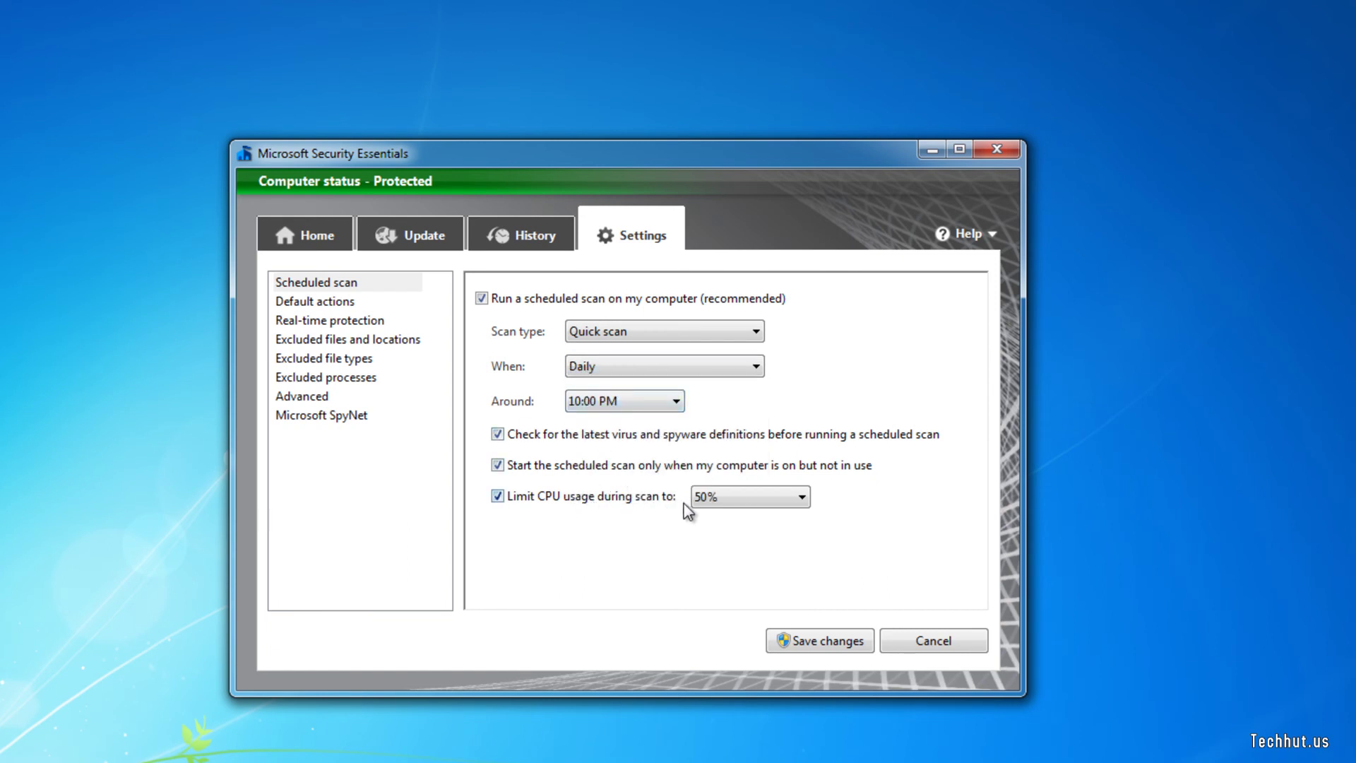
{"action": "left_click", "coordinate": [722, 500]}
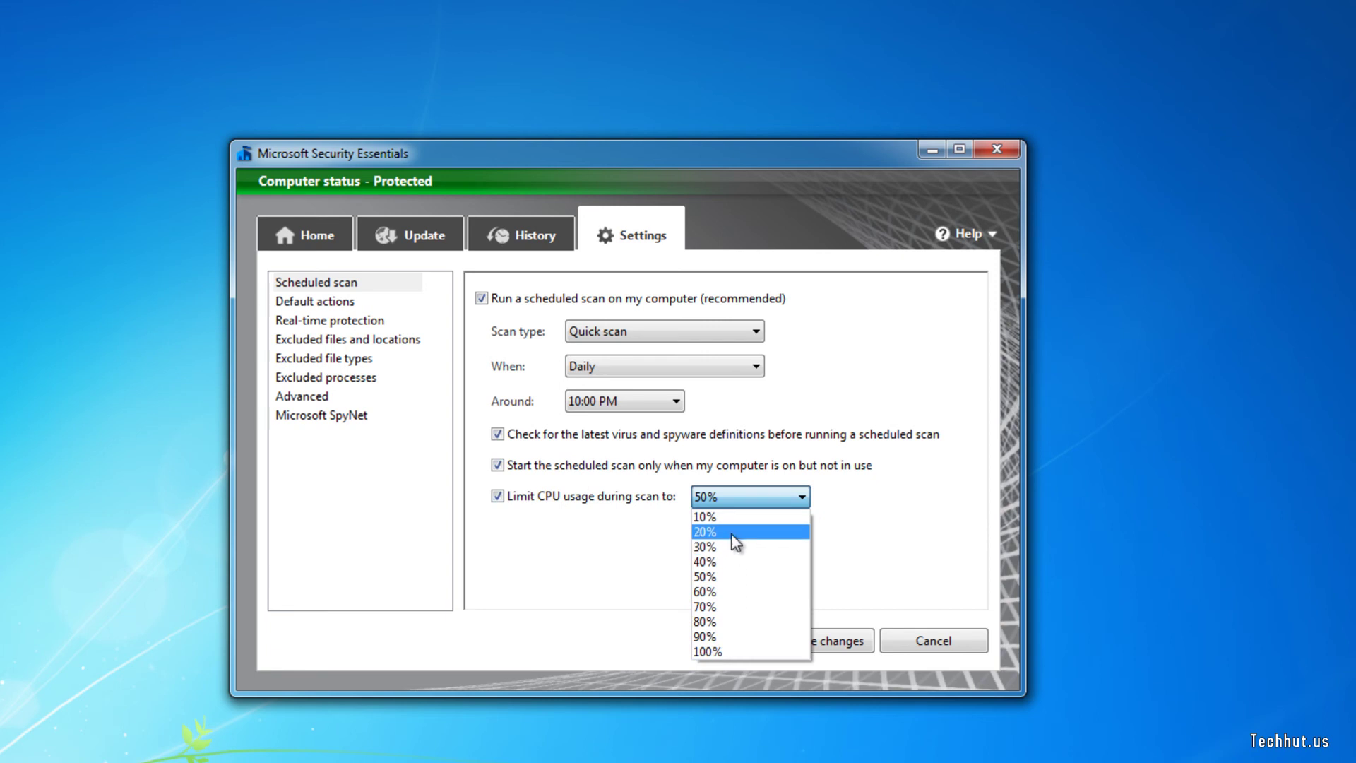
{"action": "left_click", "coordinate": [734, 532]}
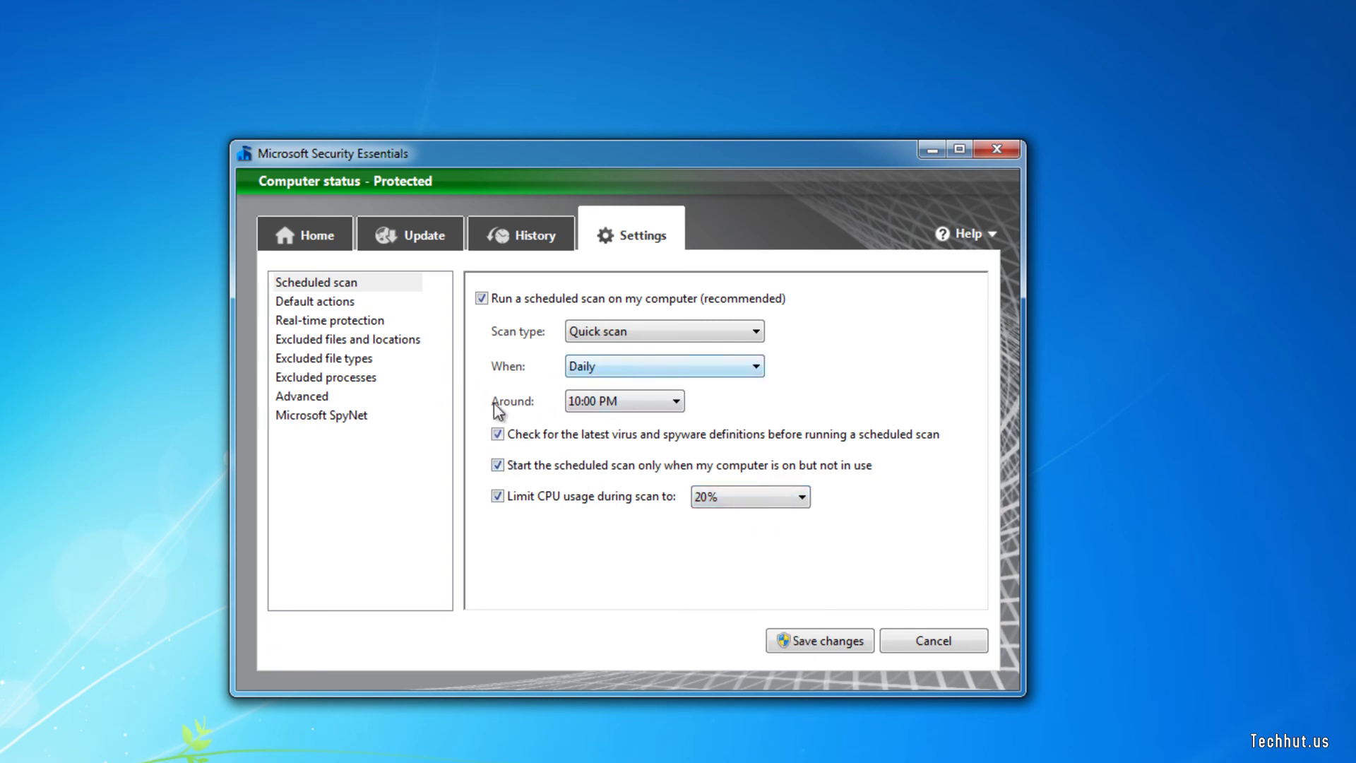
{"action": "left_click", "coordinate": [314, 302]}
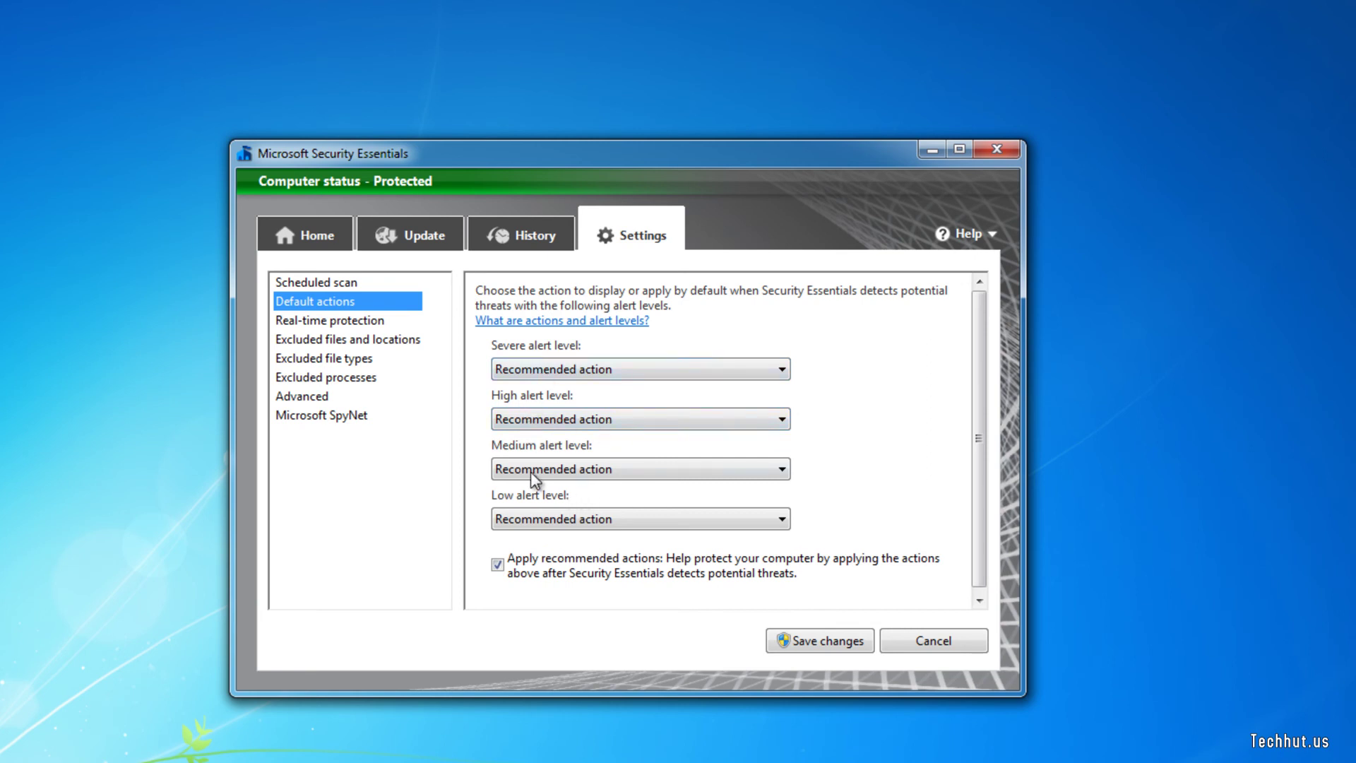
Look over the Advanced and Microsoft SpyNet settings and the Update tab, then return Home.
{"action": "left_click", "coordinate": [312, 397]}
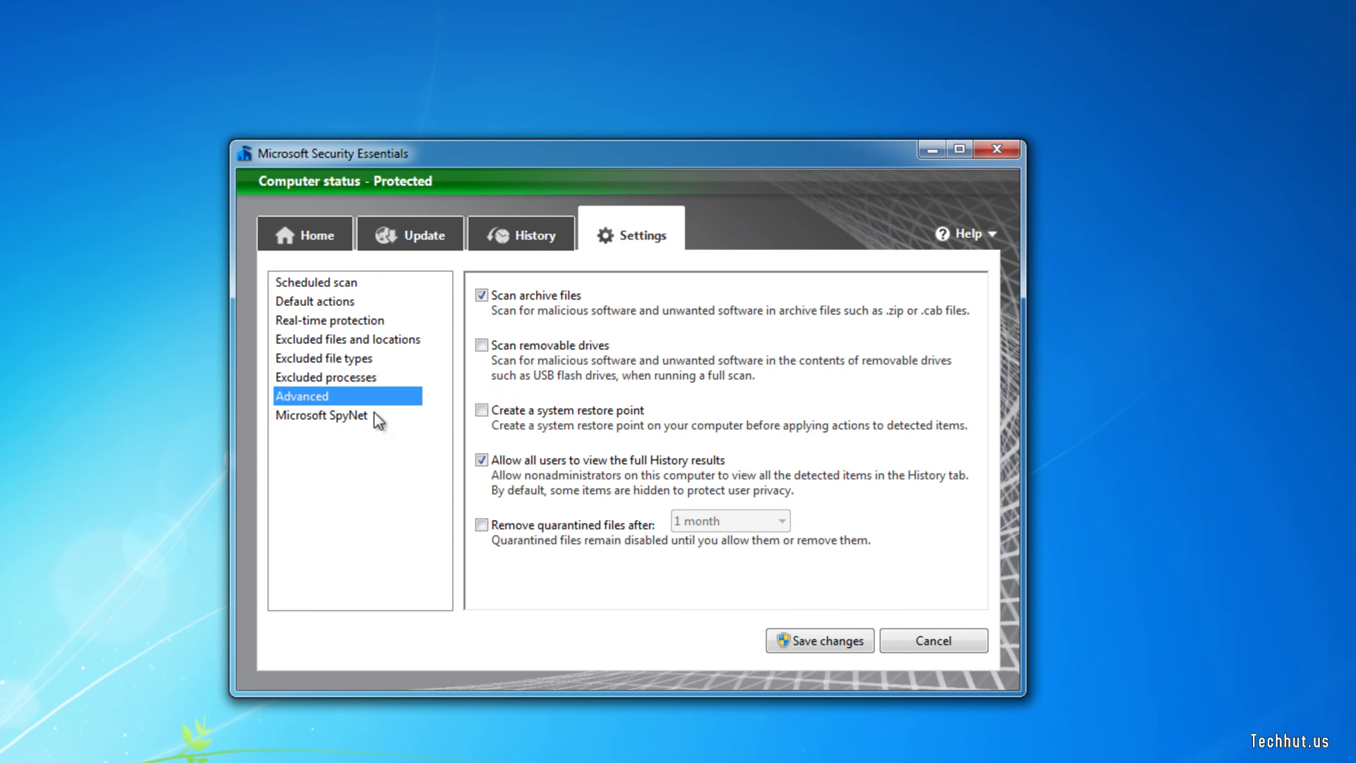
{"action": "left_click", "coordinate": [354, 417]}
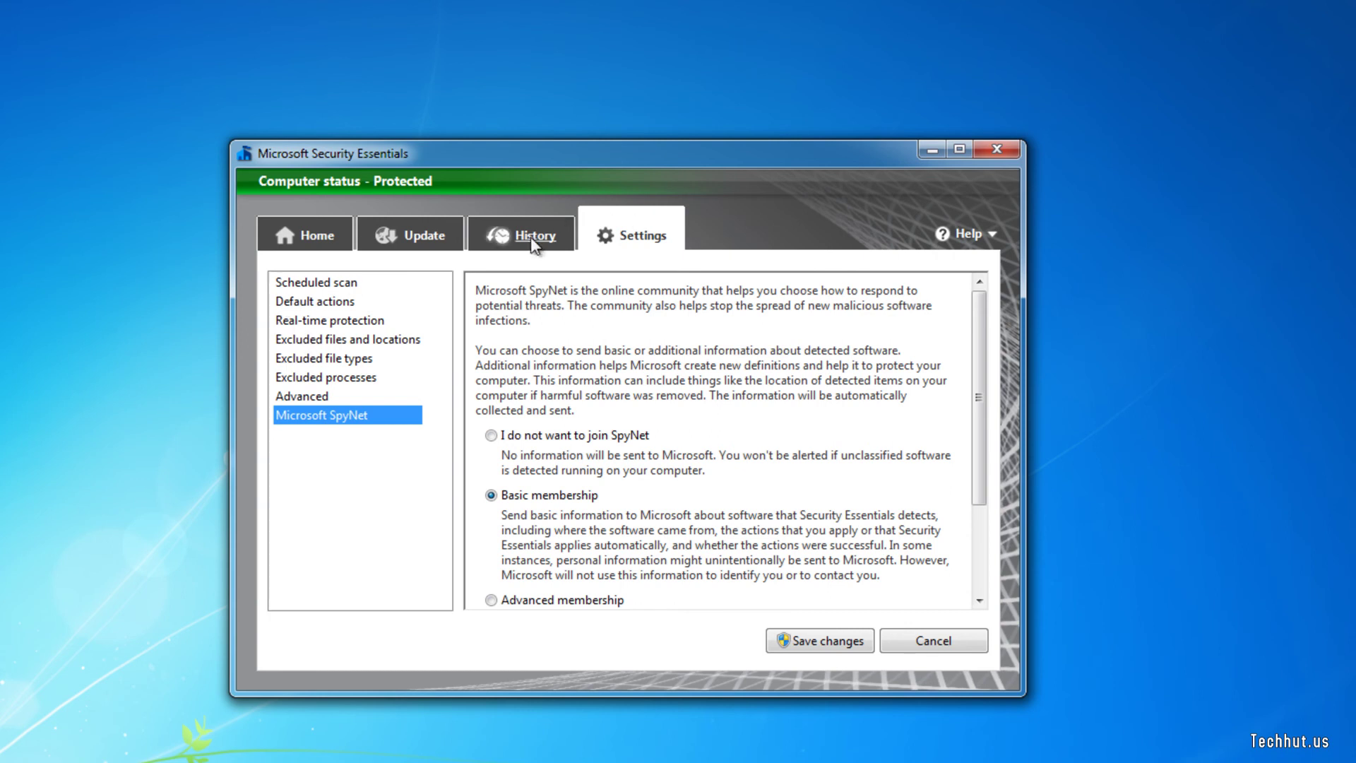
{"action": "left_click", "coordinate": [389, 243]}
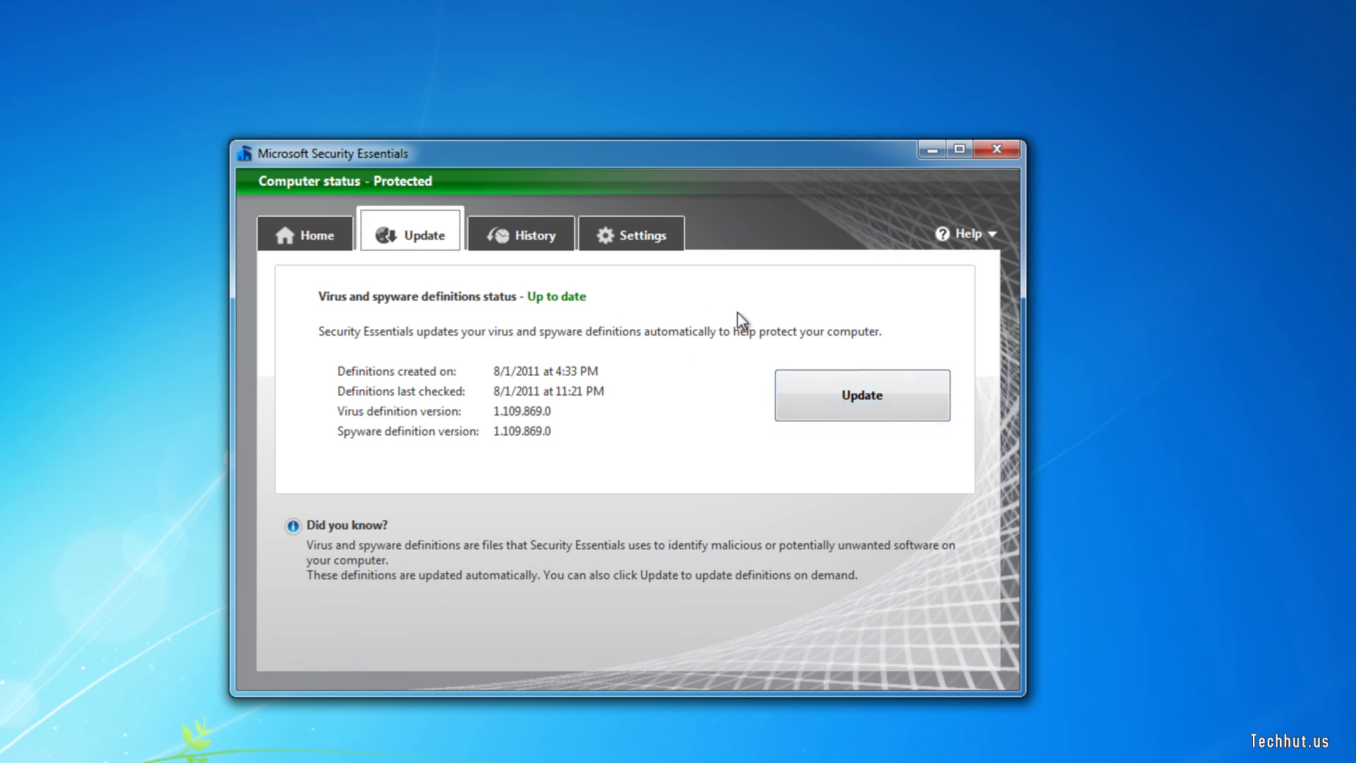
{"action": "left_click", "coordinate": [302, 237]}
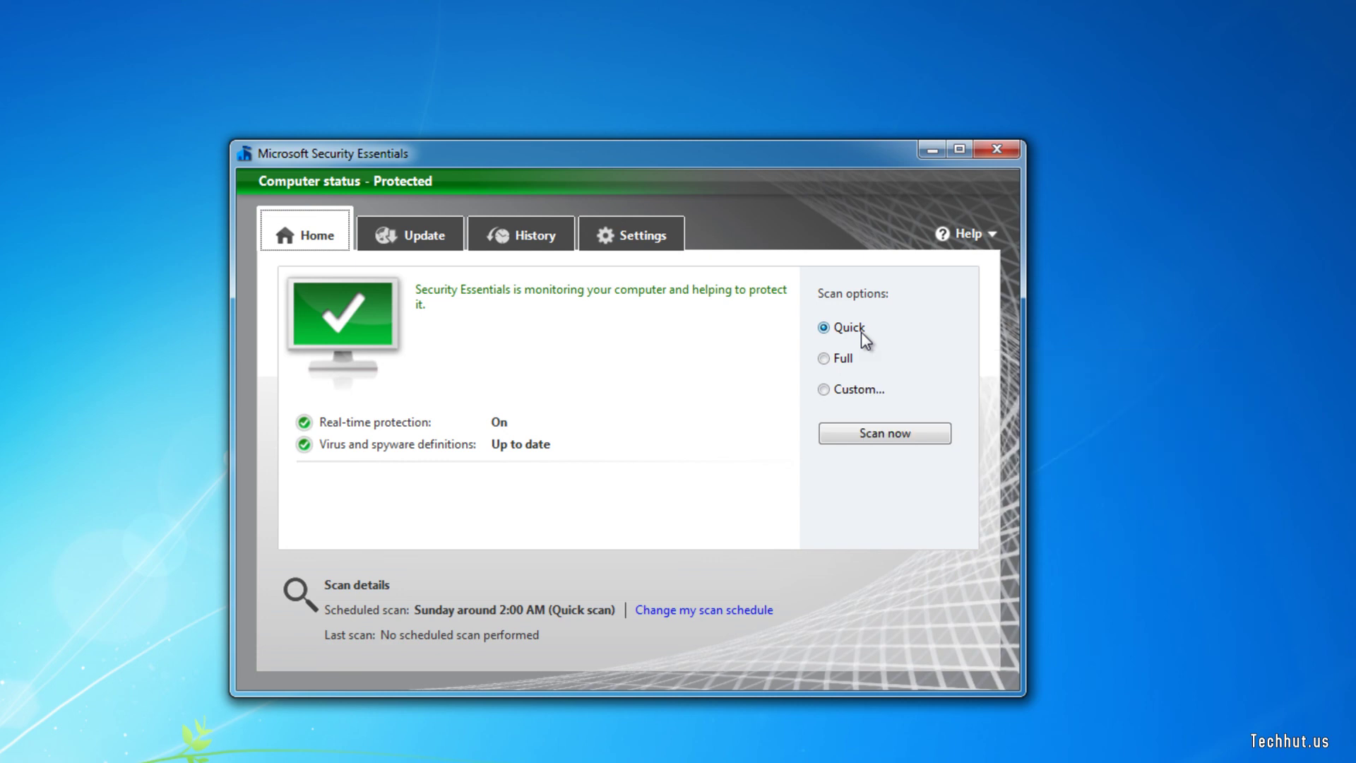
Run a Custom scan with only the Fraps folder on Local Disk (C:) ticked.
{"action": "left_click", "coordinate": [849, 392]}
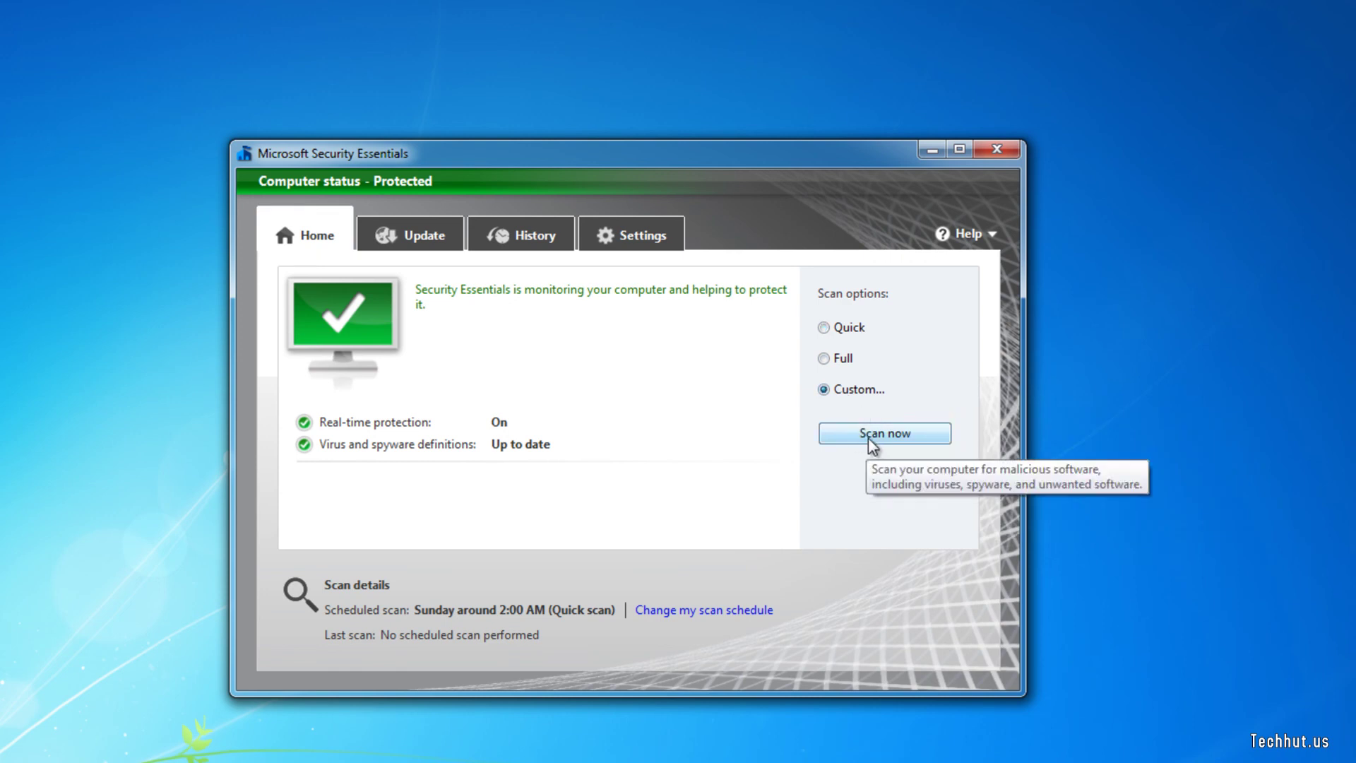
{"action": "left_click", "coordinate": [868, 438]}
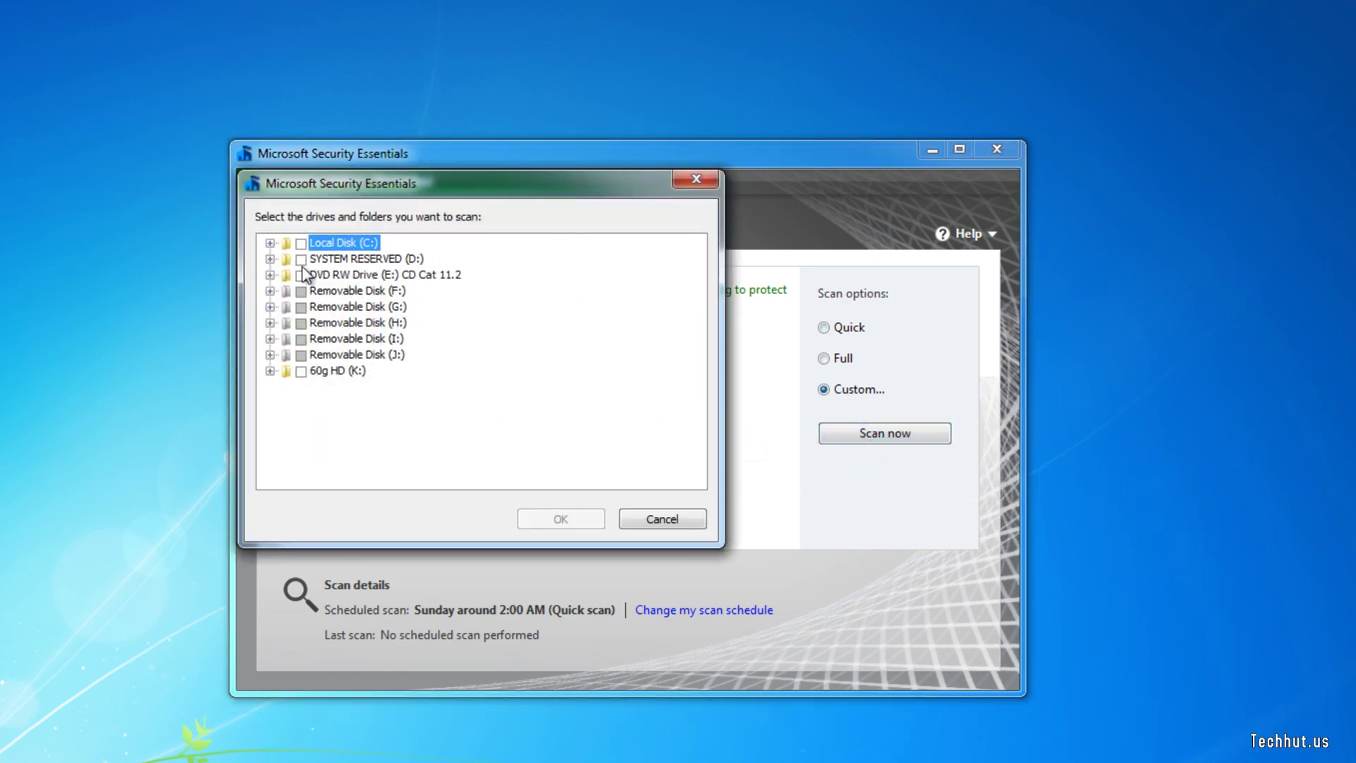
{"action": "left_click", "coordinate": [271, 243]}
{"action": "left_click", "coordinate": [270, 243]}
{"action": "left_click", "coordinate": [271, 243]}
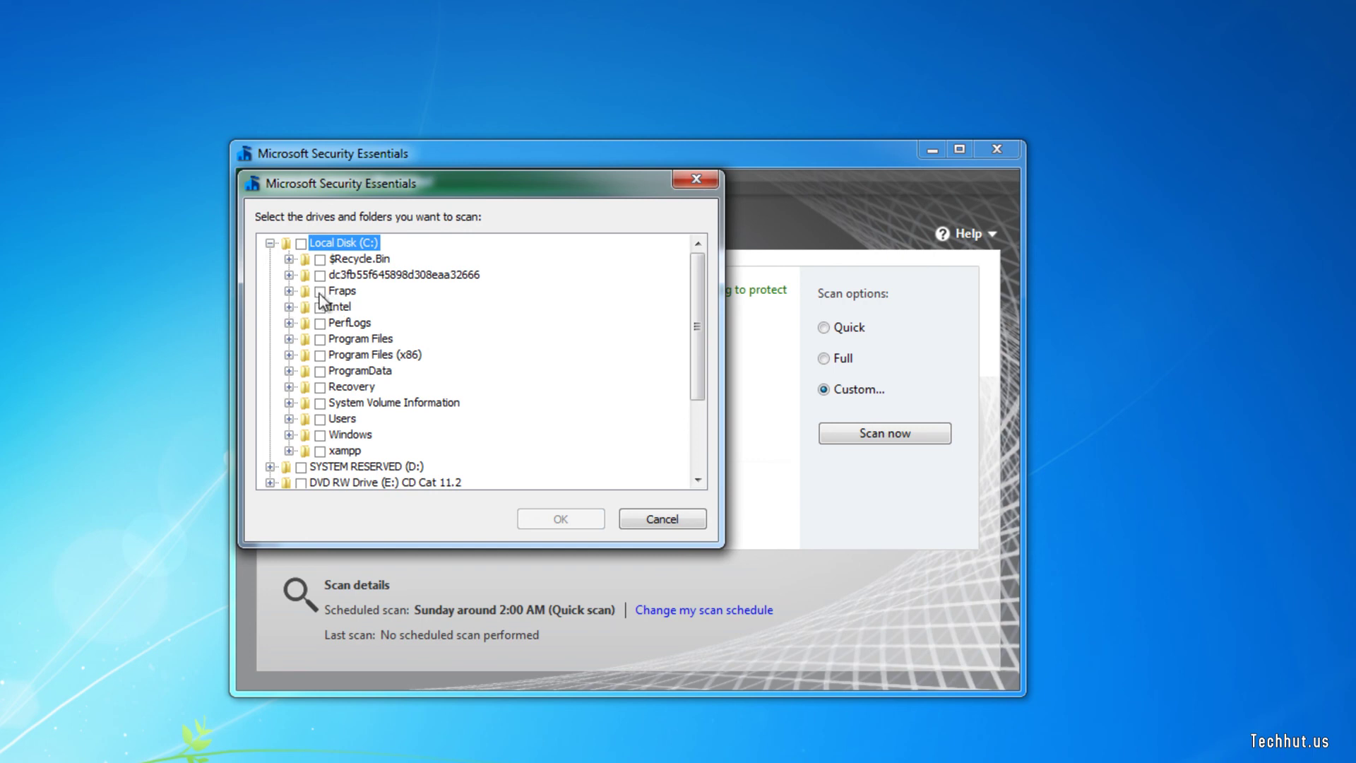
{"action": "left_click", "coordinate": [321, 294]}
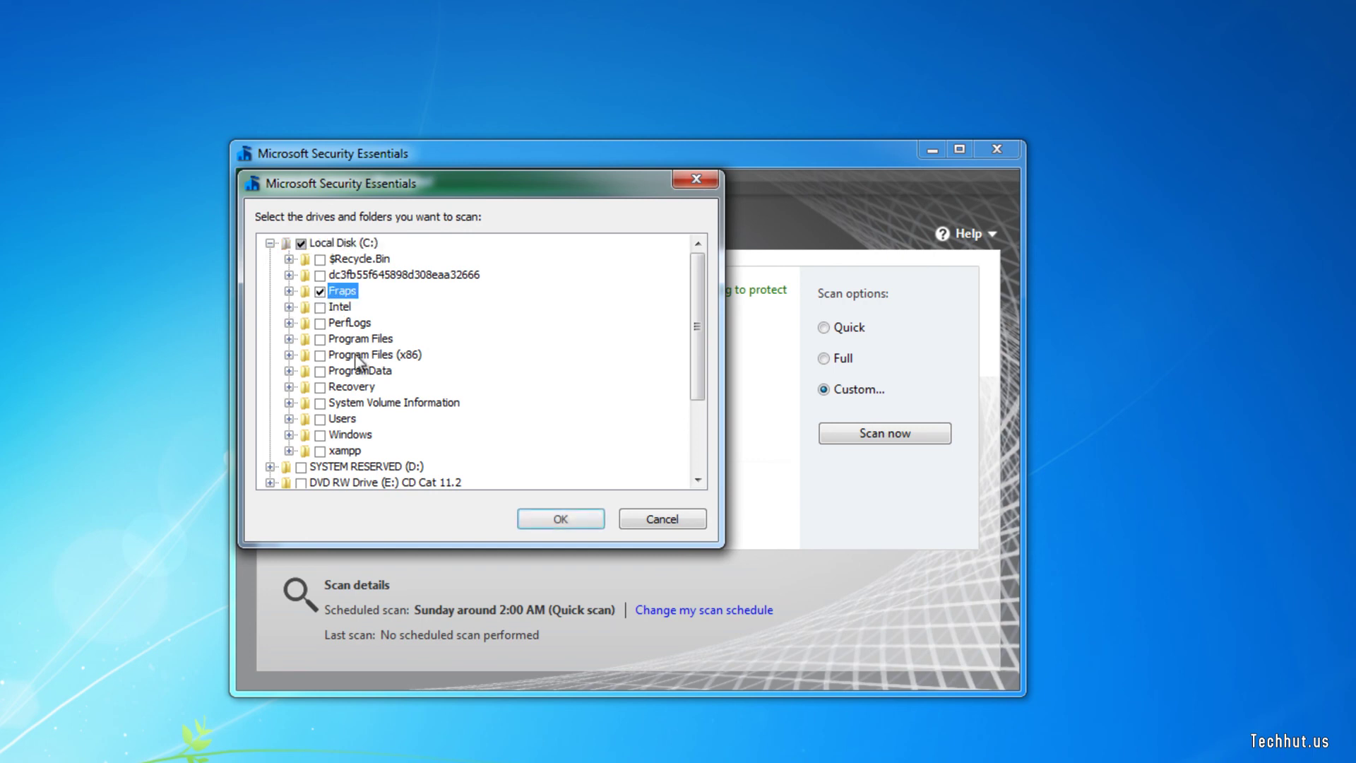
{"action": "left_click", "coordinate": [561, 519]}
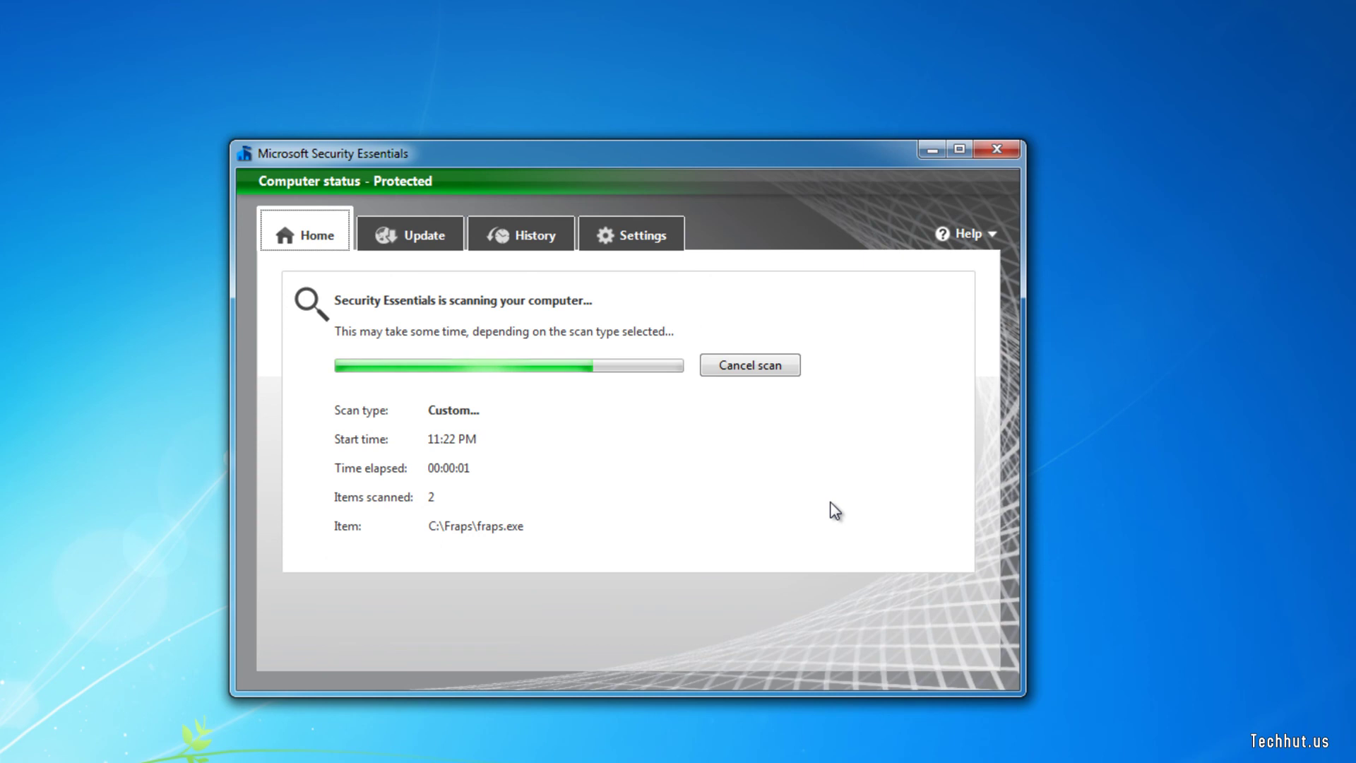